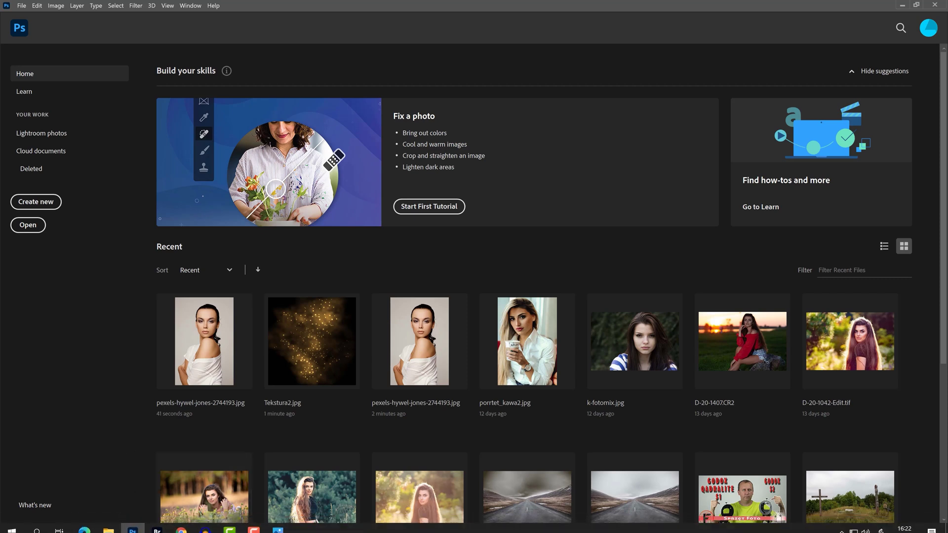
Drag pexels-hywel-jones-2744193.jpg from the Efekt Brokatu\1 folder into Photoshop to open it
click(108, 530)
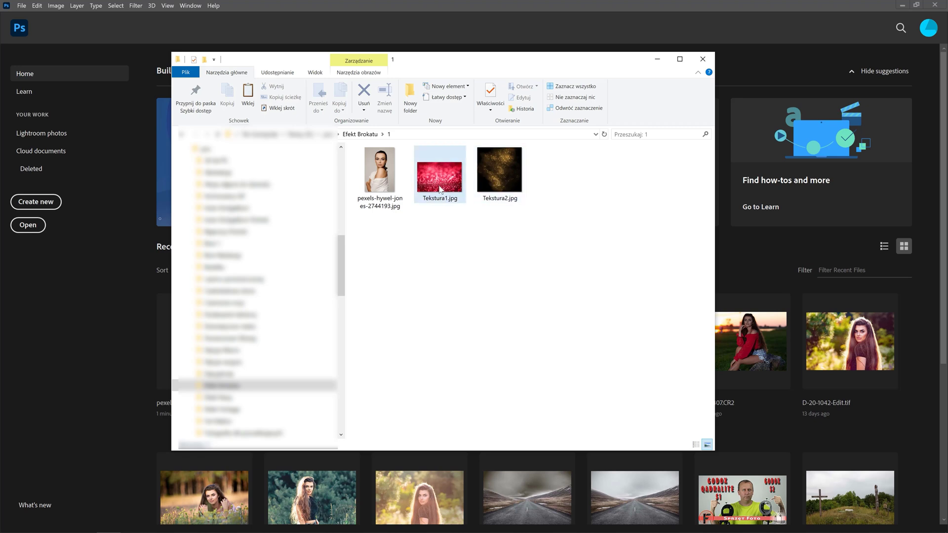
key(Home)
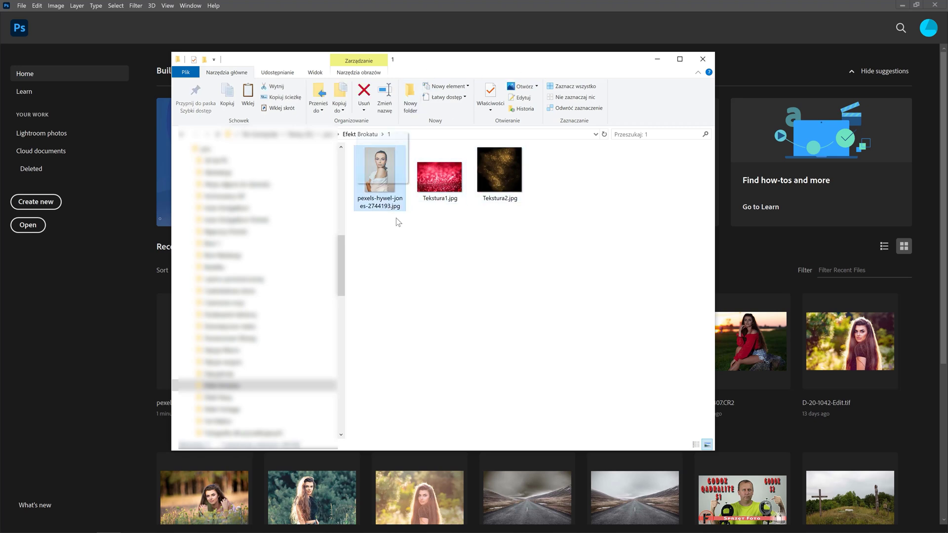
drag(386, 147, 784, 424)
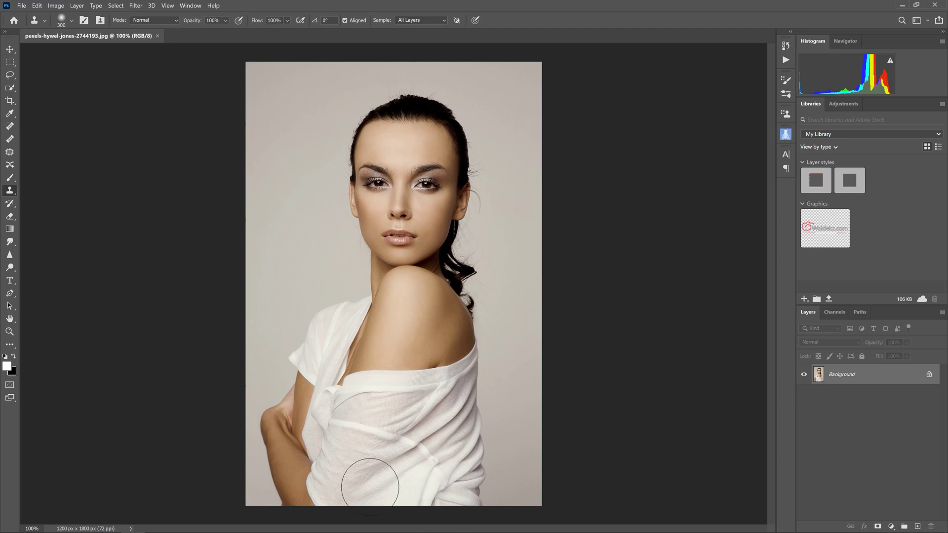
Select the woman with the Quick Selection tool and bring the selection into Select and Mask
click(10, 91)
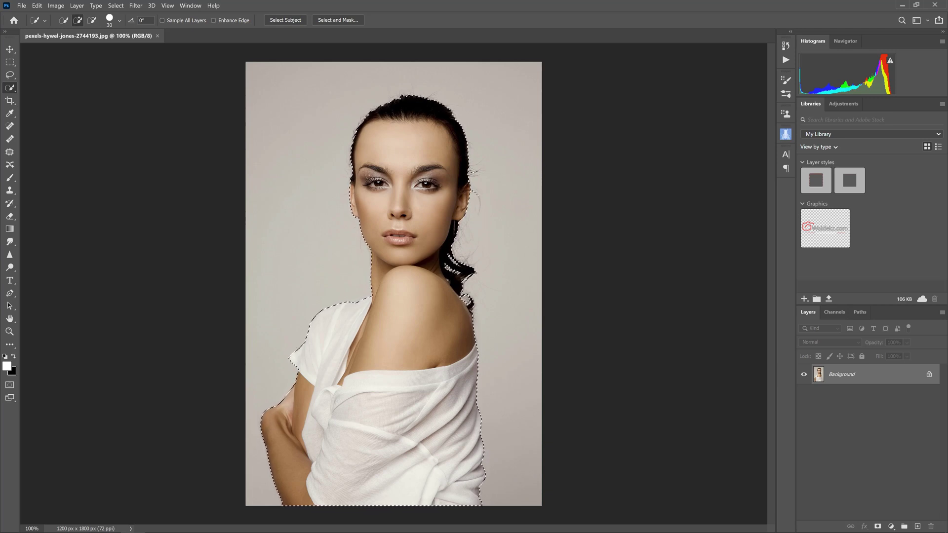
click(336, 20)
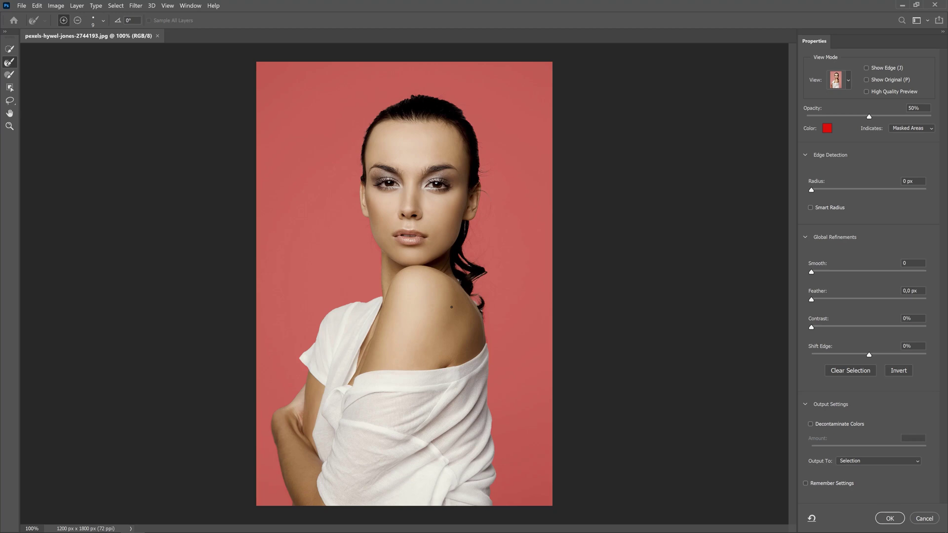
Refine the hair edges, enable Decontaminate Colors, and output the woman as a new masked layer
key(ctrl+plus)
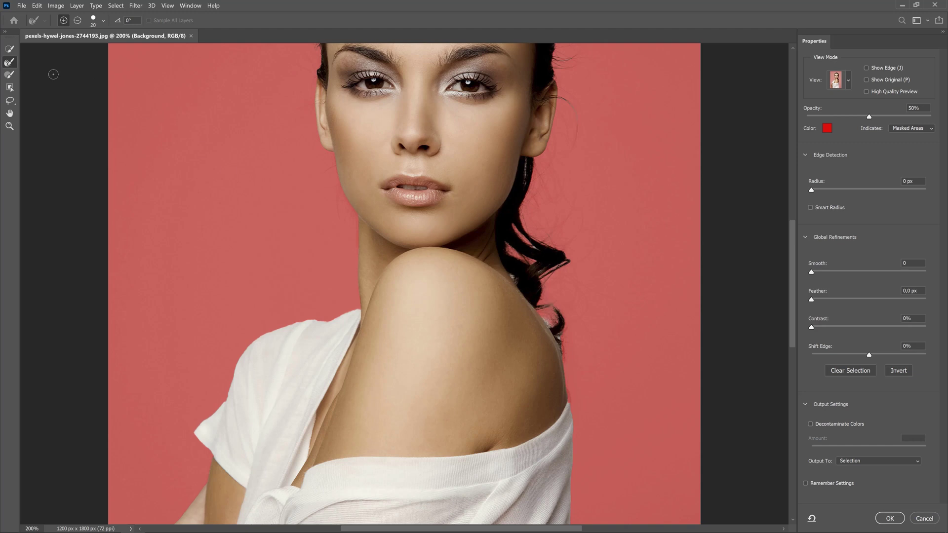
click(10, 62)
mouse_move(527, 103)
mouse_down()
mouse_move(484, 245)
mouse_move(486, 219)
mouse_up()
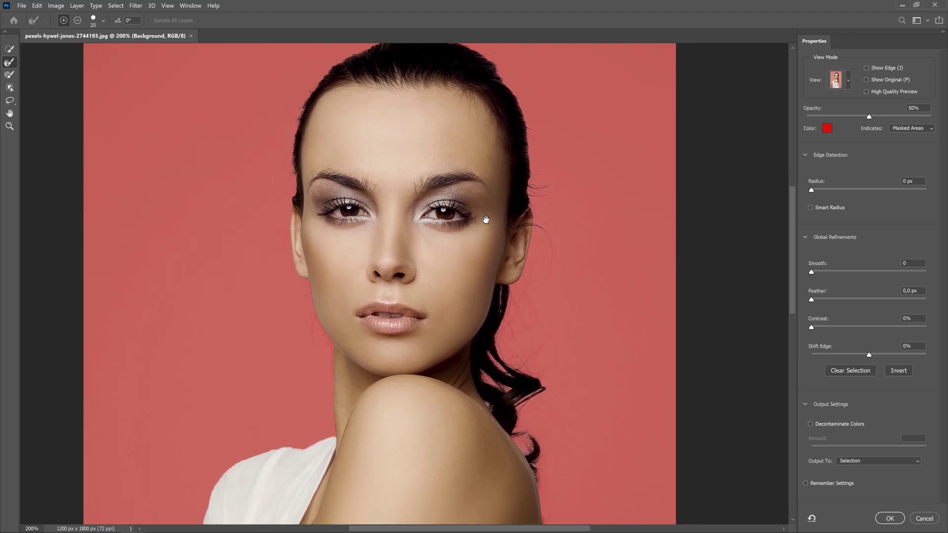
key(ctrl+minus)
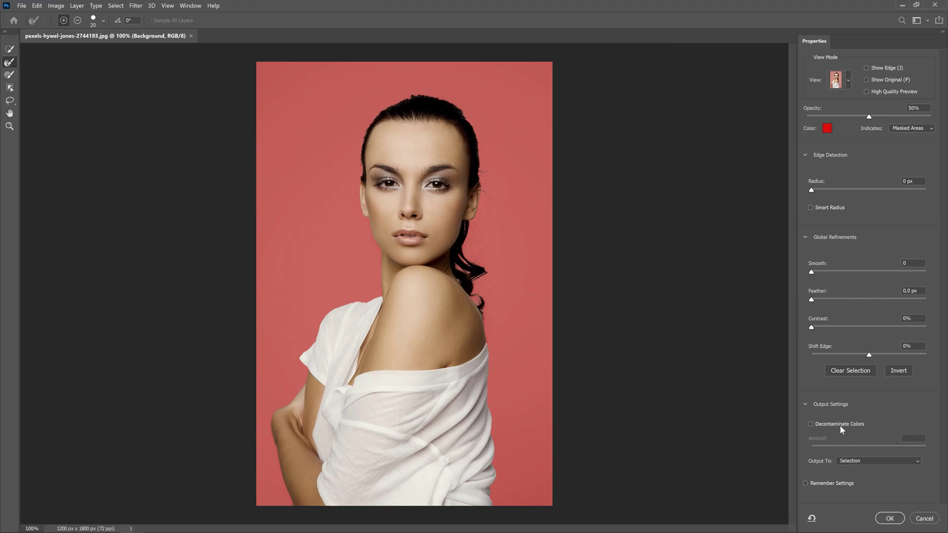
click(820, 425)
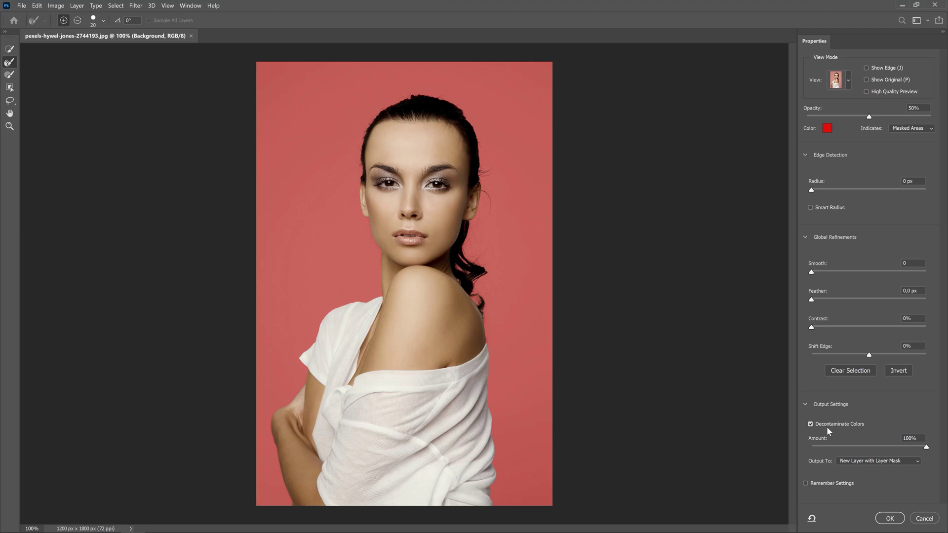
click(889, 518)
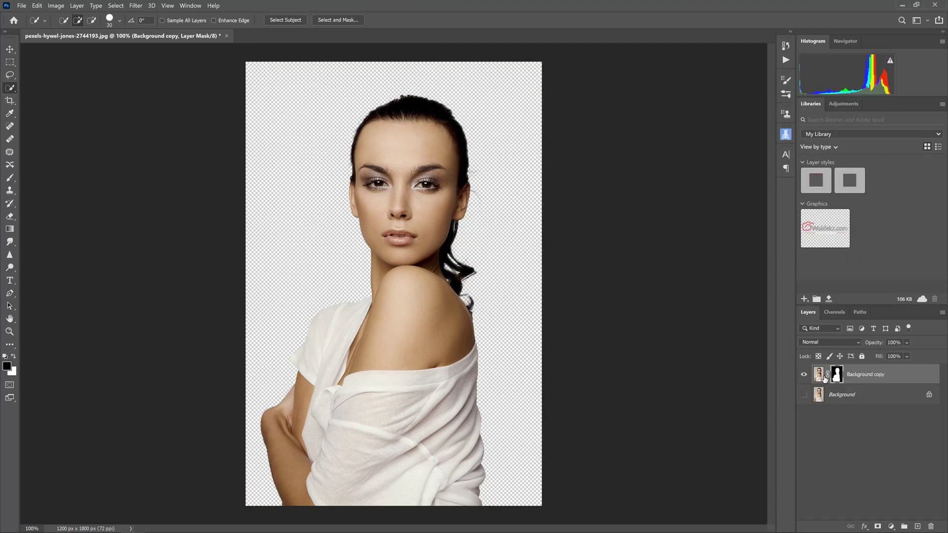
Add a Solid Color fill layer in pink dd396b above the cut-out portrait
click(805, 396)
click(805, 395)
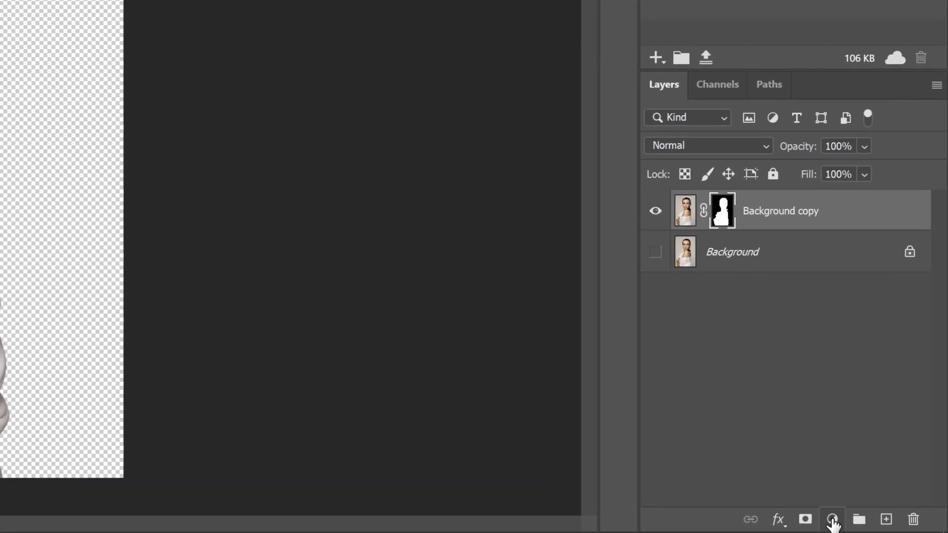
click(832, 519)
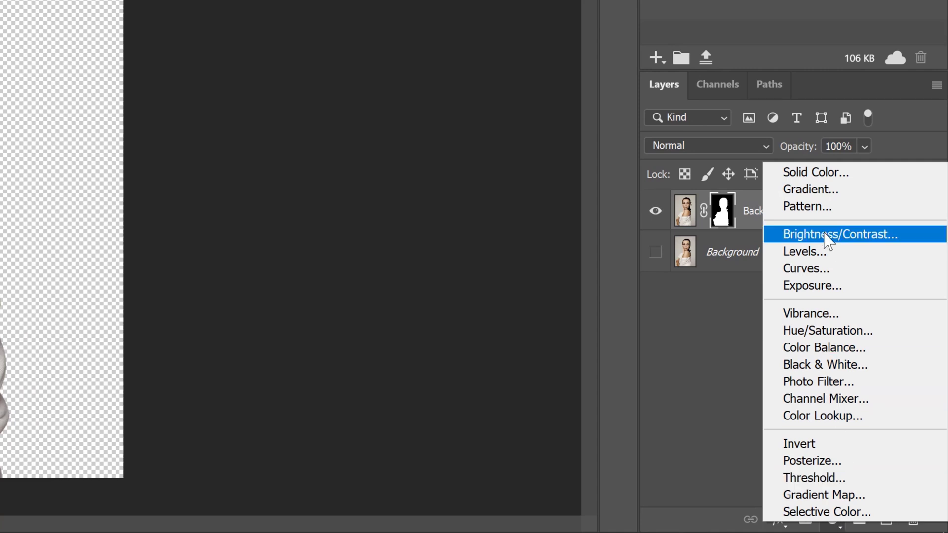
click(819, 173)
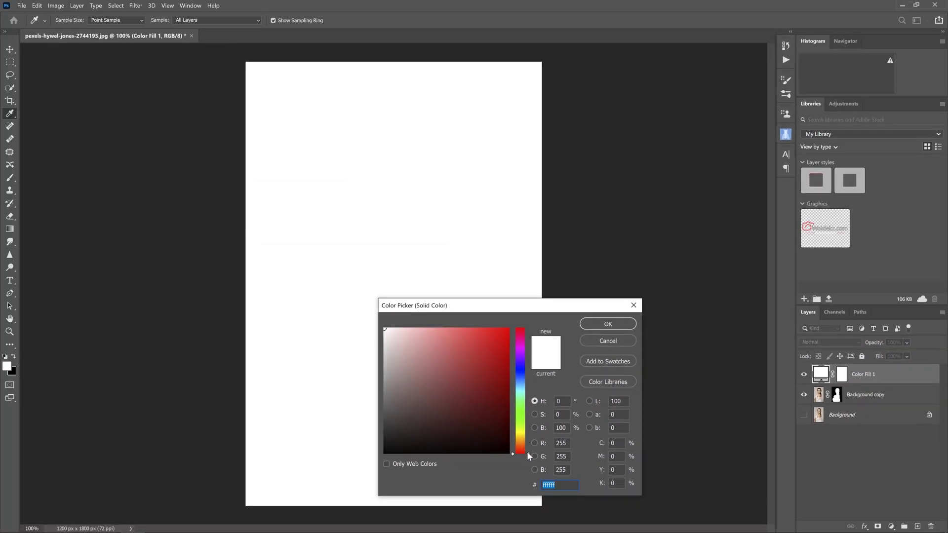
drag(526, 451, 527, 352)
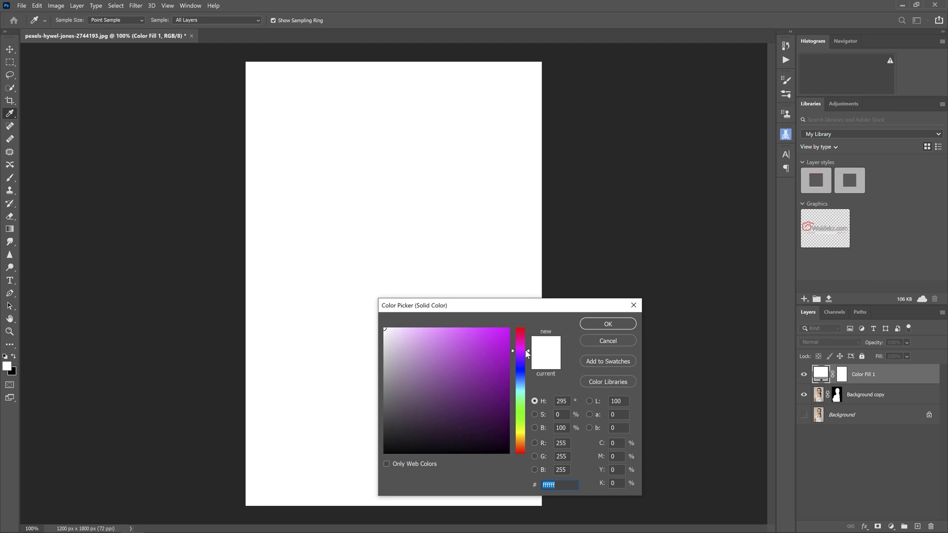
click(476, 345)
click(528, 348)
drag(528, 348, 528, 340)
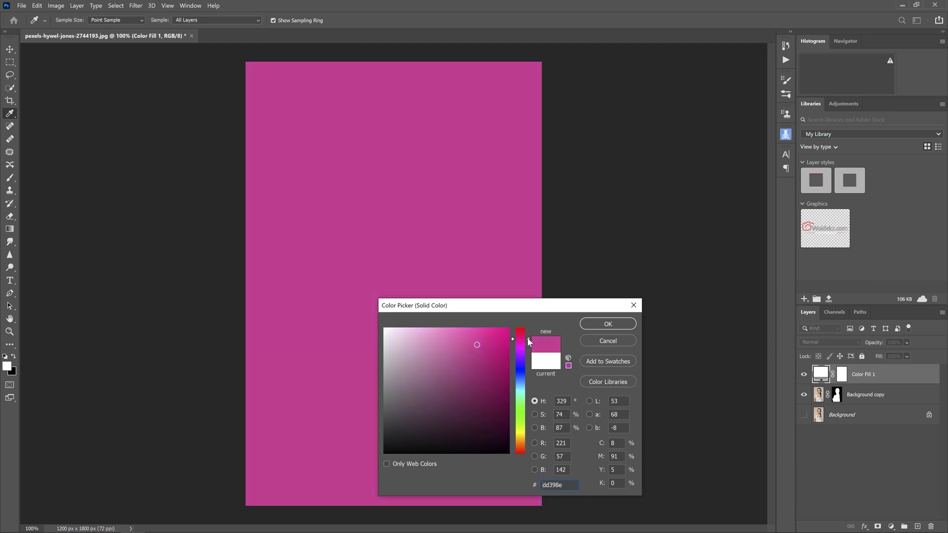
click(529, 341)
drag(528, 341, 529, 337)
click(610, 327)
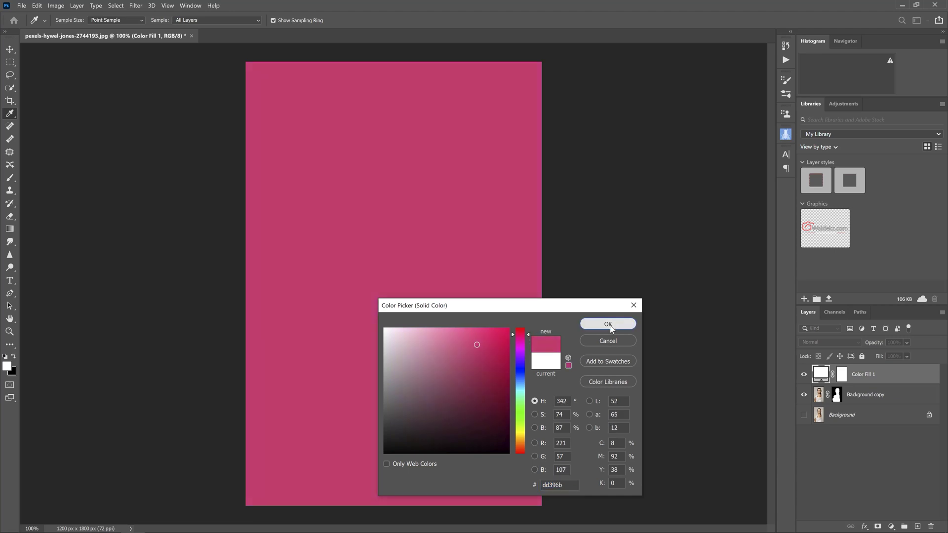
key(w)
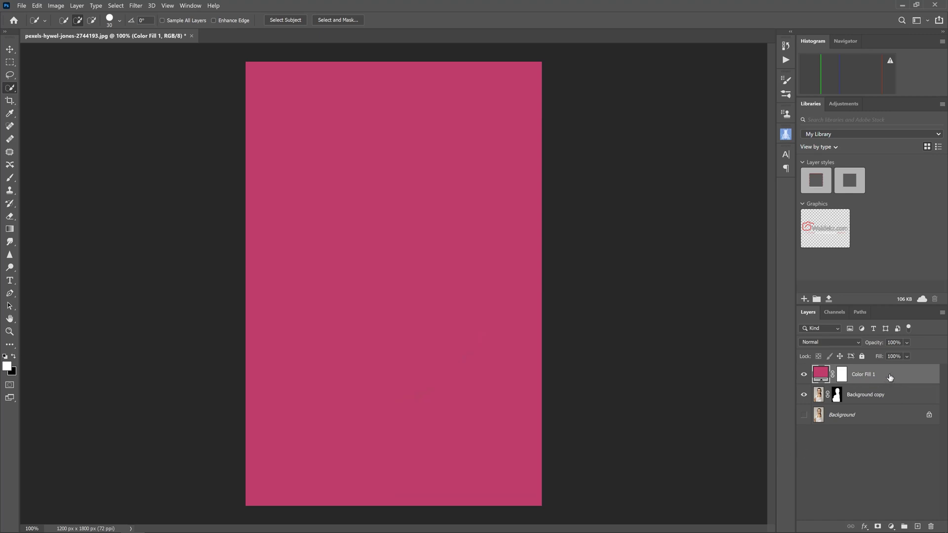
Move Color Fill 1 beneath Background copy and open its Layer Style settings
mouse_move(890, 378)
mouse_down()
mouse_move(883, 427)
mouse_move(882, 406)
mouse_up()
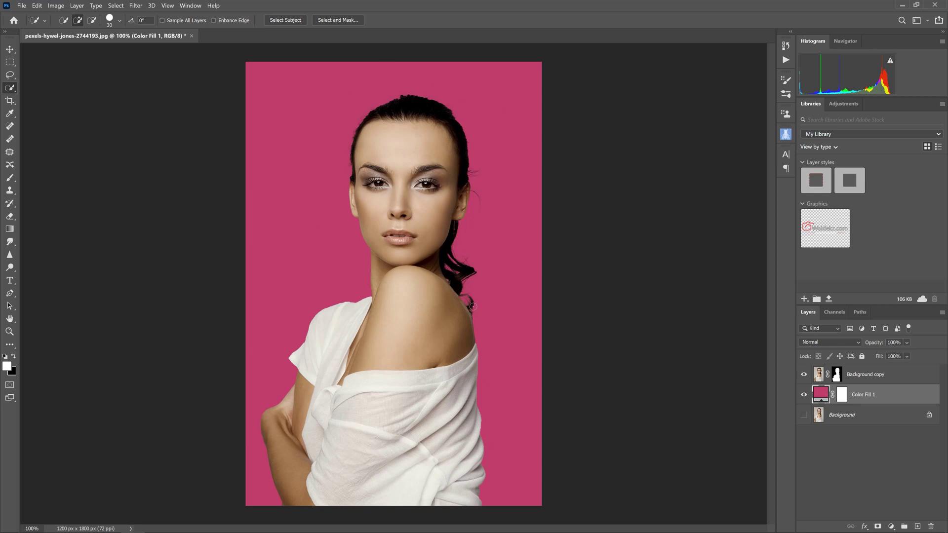
double_click(897, 398)
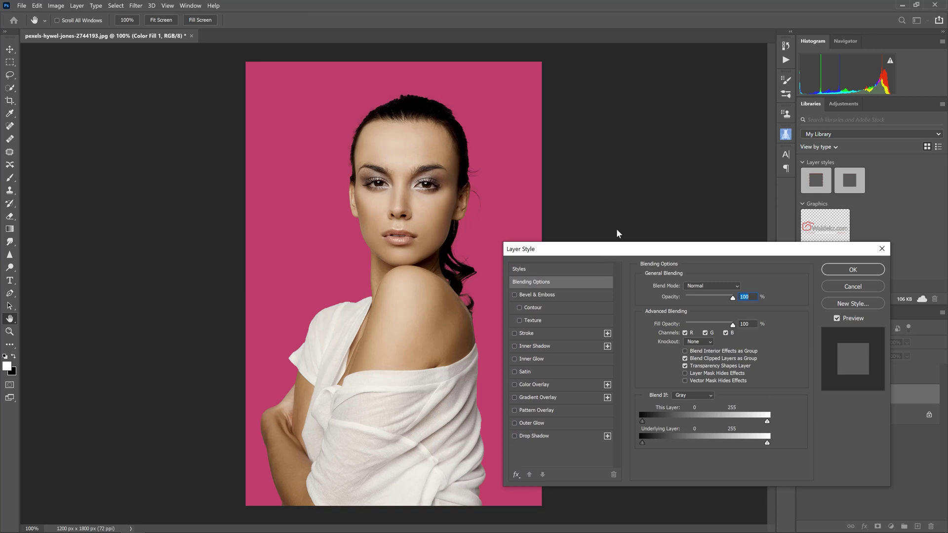
Give Color Fill 1 a radial Gradient Overlay in Soft Light blending at 100% opacity
drag(607, 257, 623, 101)
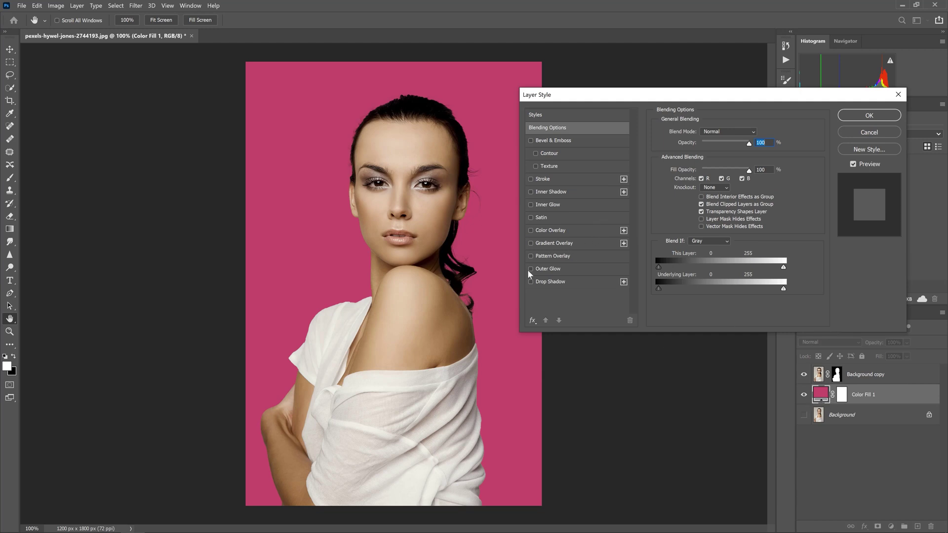
click(547, 244)
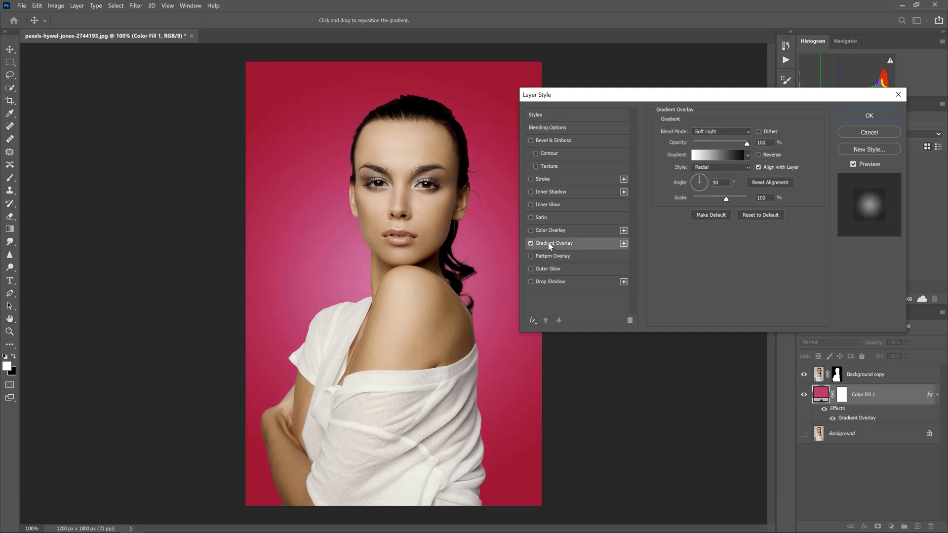
click(704, 155)
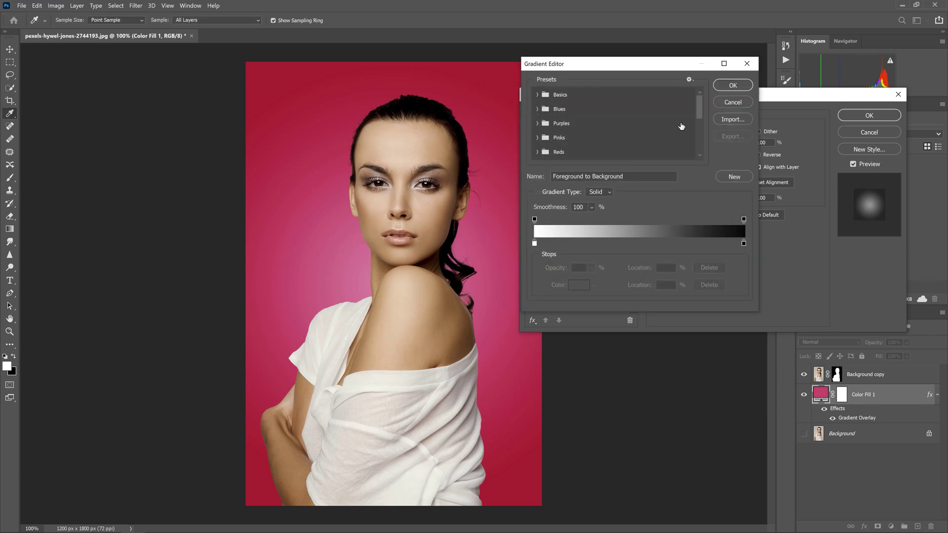
click(537, 94)
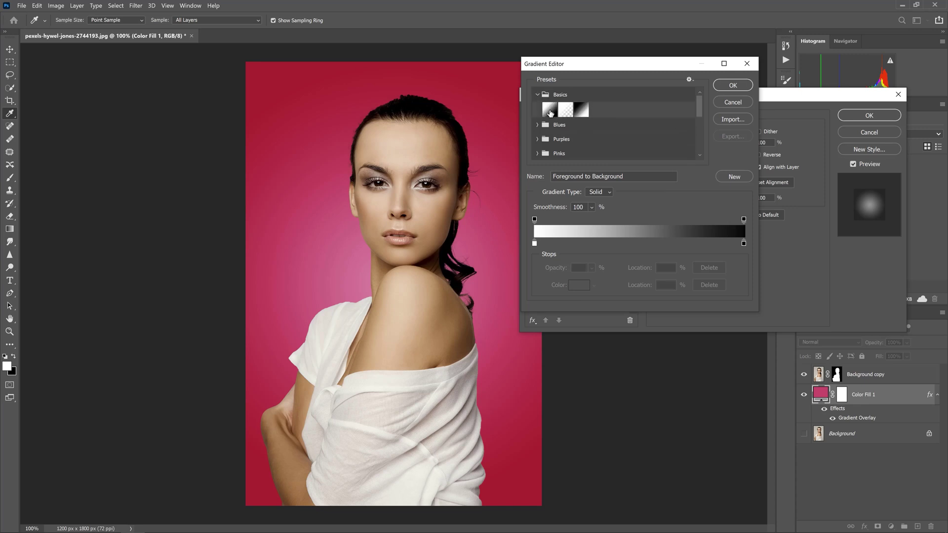
click(733, 86)
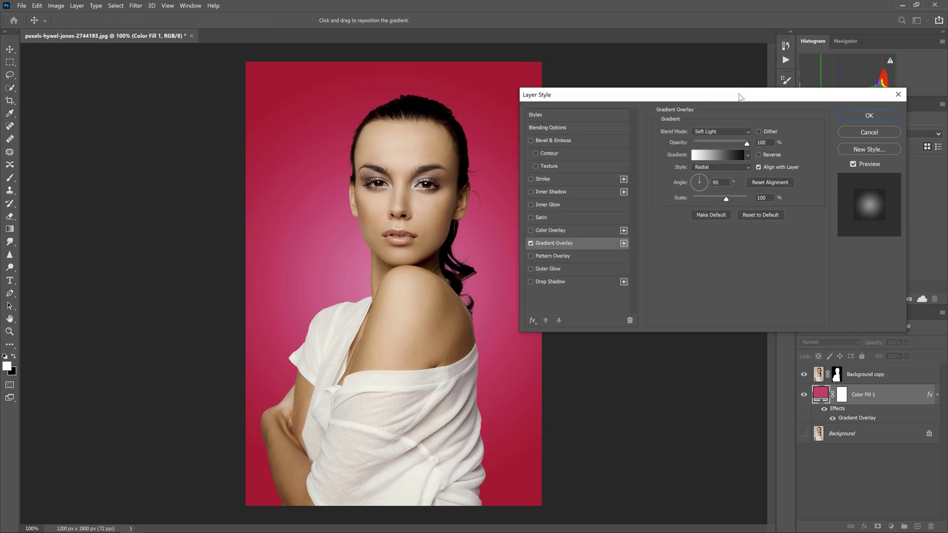
click(742, 167)
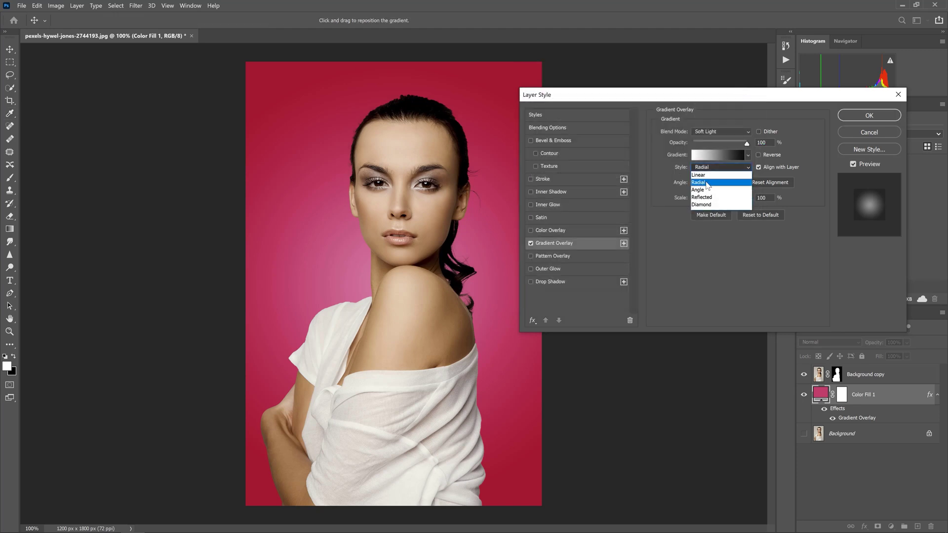
click(704, 183)
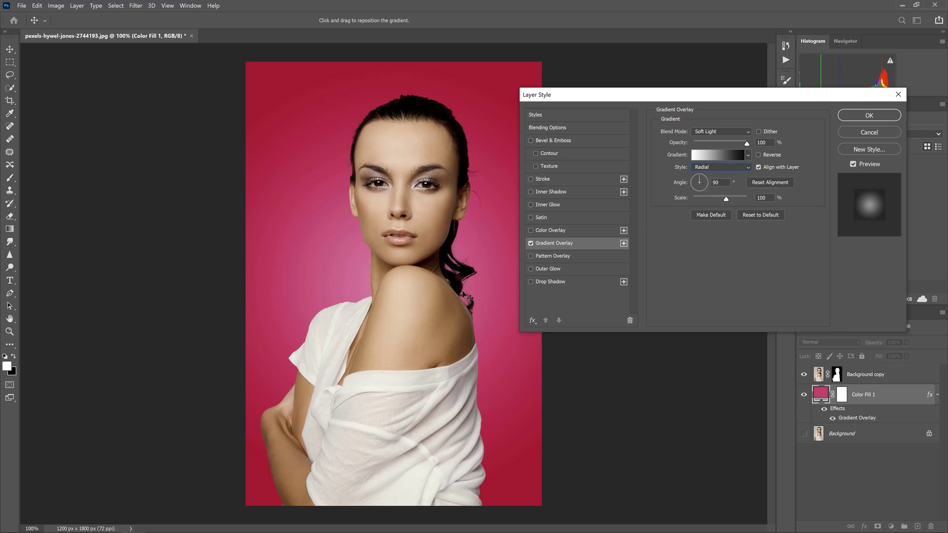
click(729, 132)
click(715, 140)
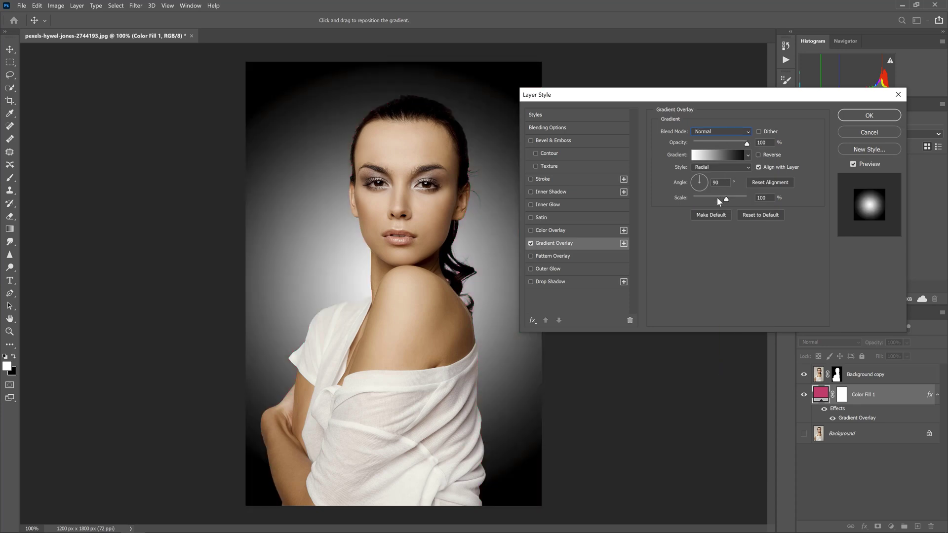
click(735, 132)
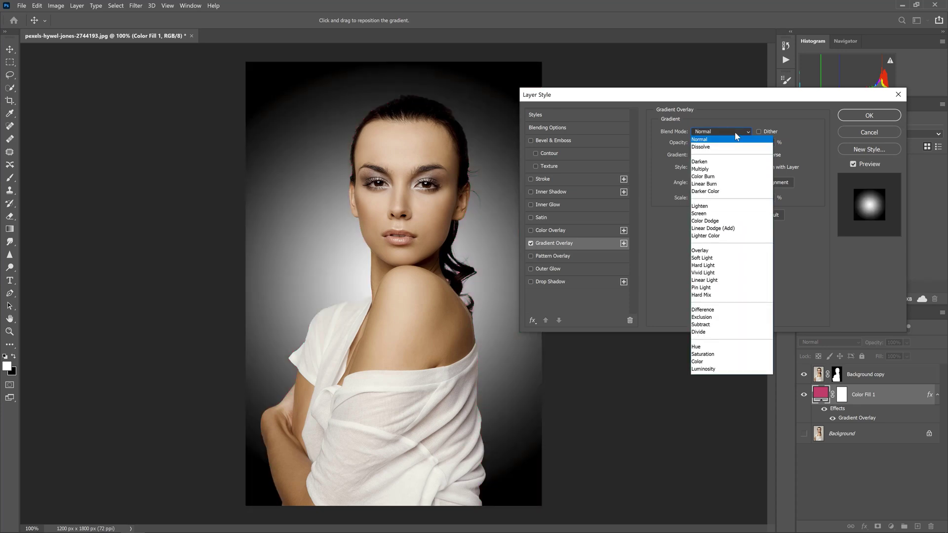
click(710, 258)
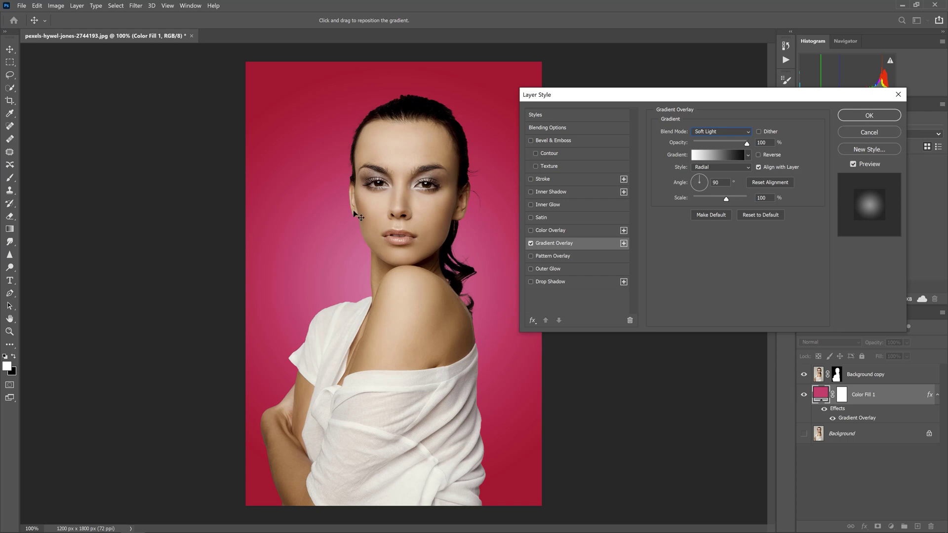
click(869, 116)
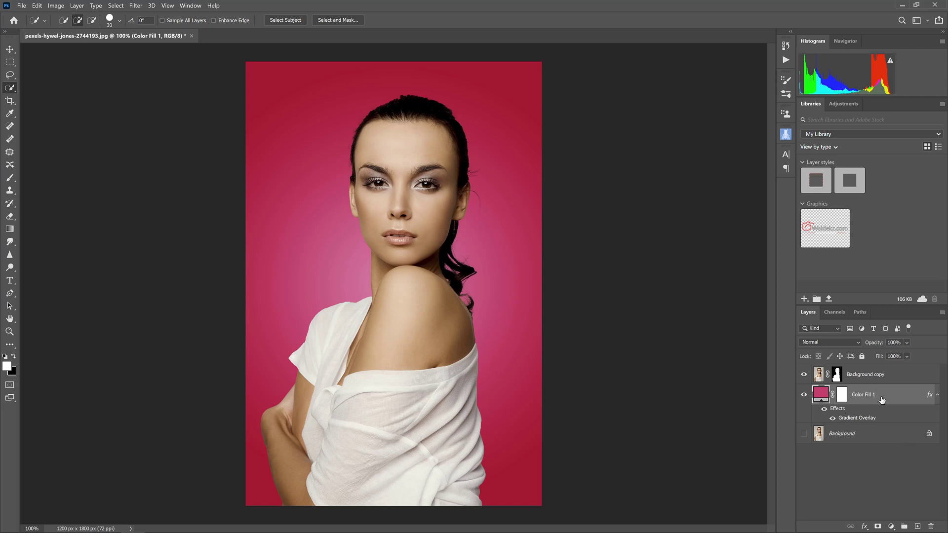
With Background copy active, place Tekstura1.jpg from the source folder into the portrait document
click(861, 381)
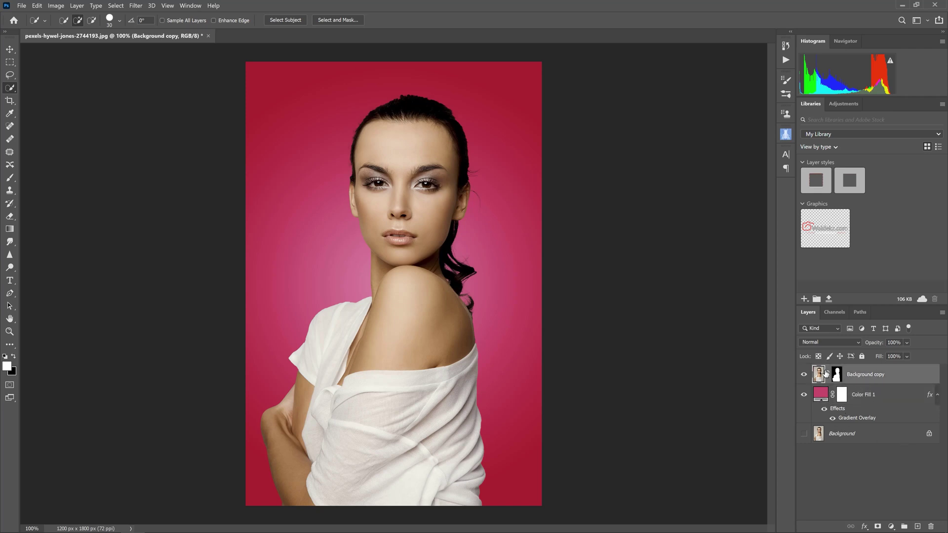
key(alt+Tab)
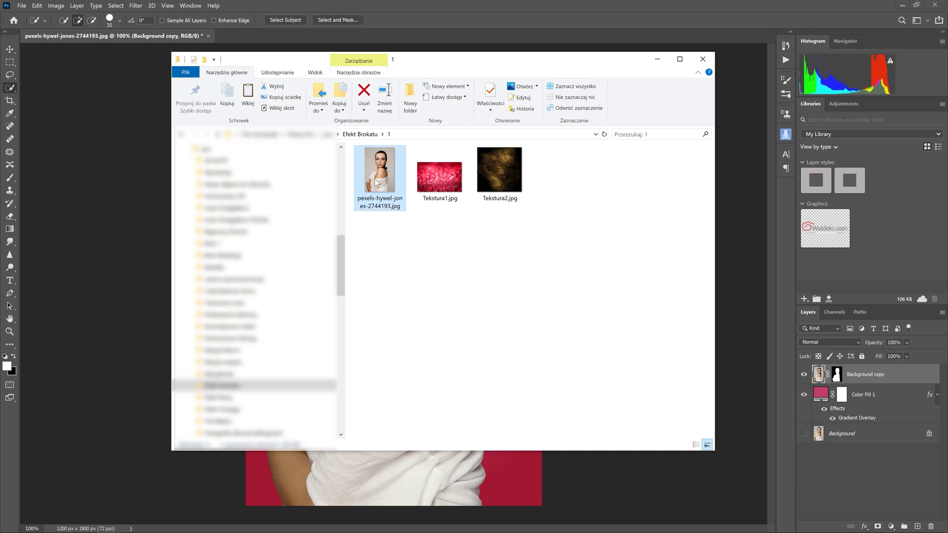
mouse_move(439, 176)
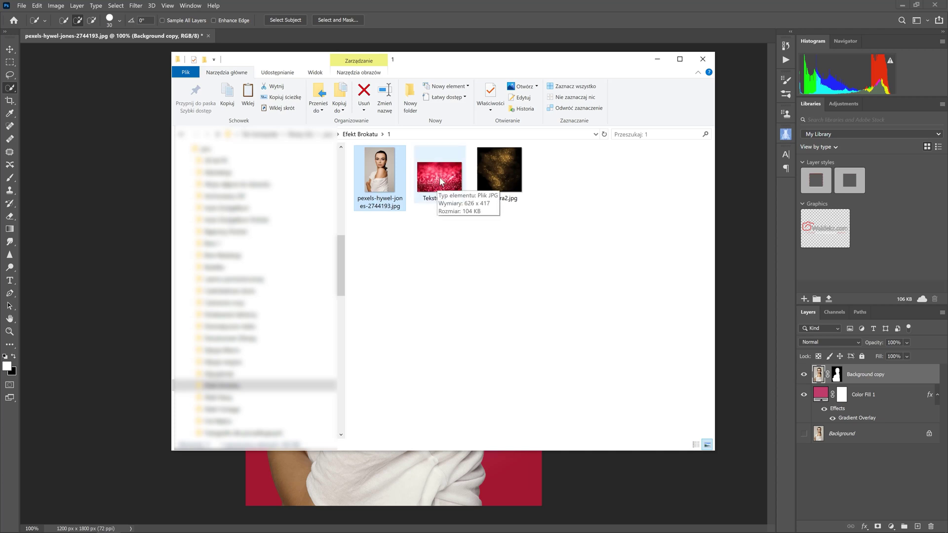
mouse_move(439, 182)
mouse_down()
mouse_move(429, 476)
mouse_move(436, 483)
mouse_up()
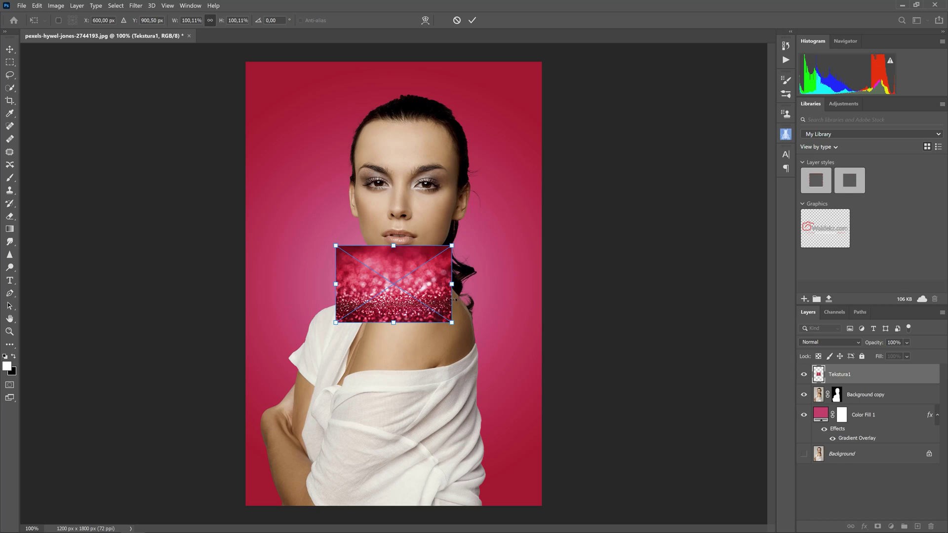
Scale Tekstura1 to about 417%, rotate it exactly 90°, and position it over the canvas
mouse_move(452, 244)
mouse_down()
mouse_move(671, 165)
mouse_move(519, 224)
mouse_up()
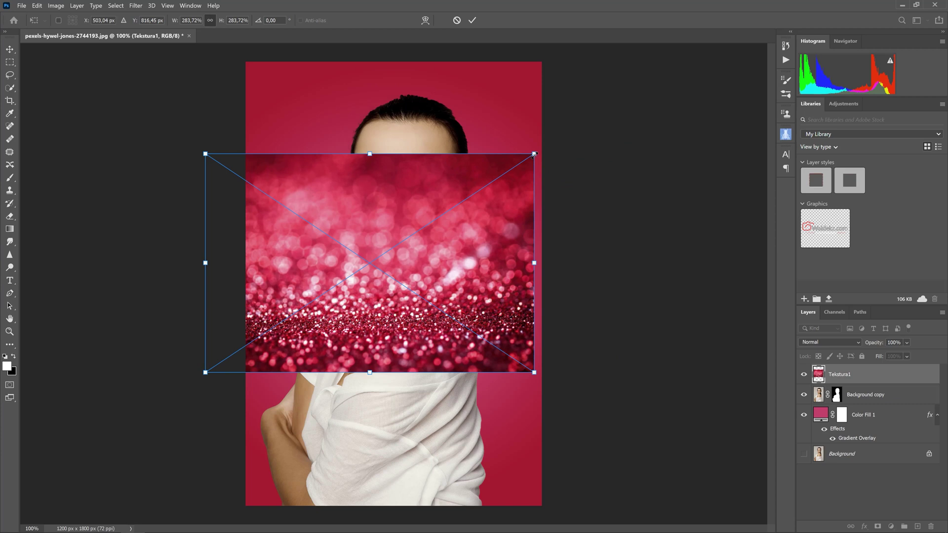
drag(534, 154, 716, 94)
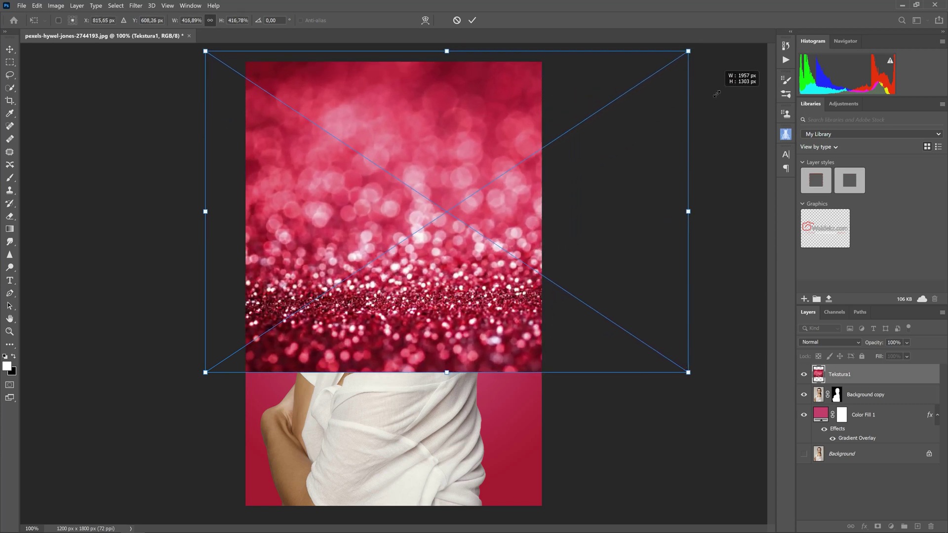
drag(711, 59, 583, 442)
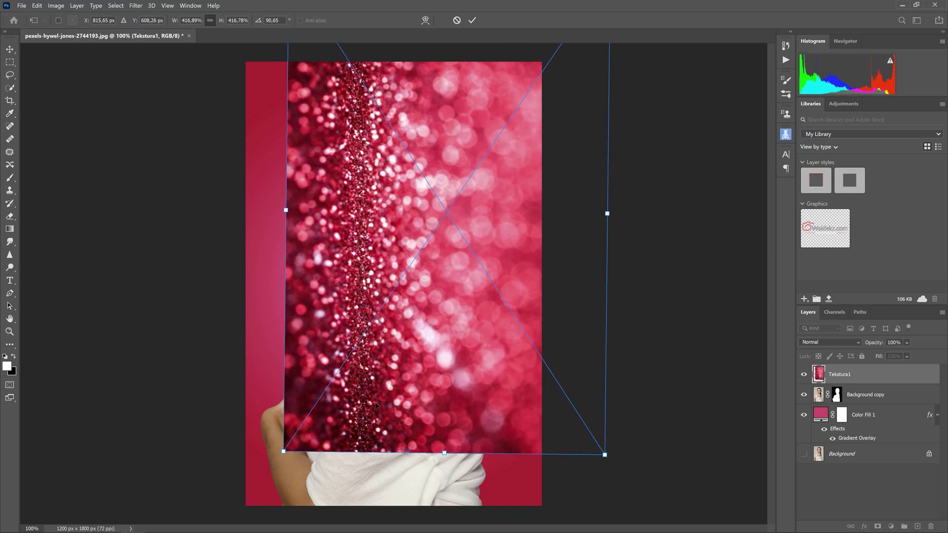
click(269, 21)
text(90)
key(Return)
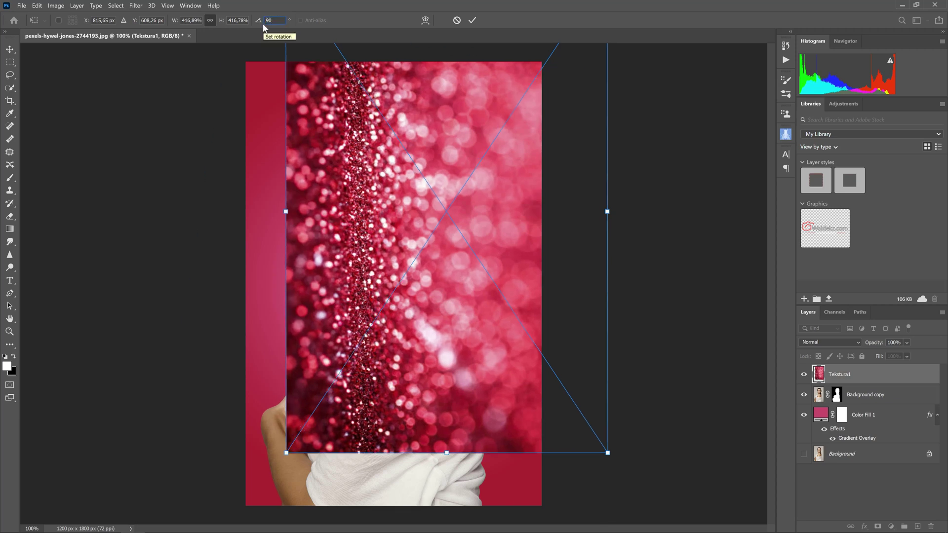
mouse_move(524, 146)
mouse_down()
mouse_move(482, 230)
mouse_move(440, 231)
mouse_move(459, 230)
mouse_up()
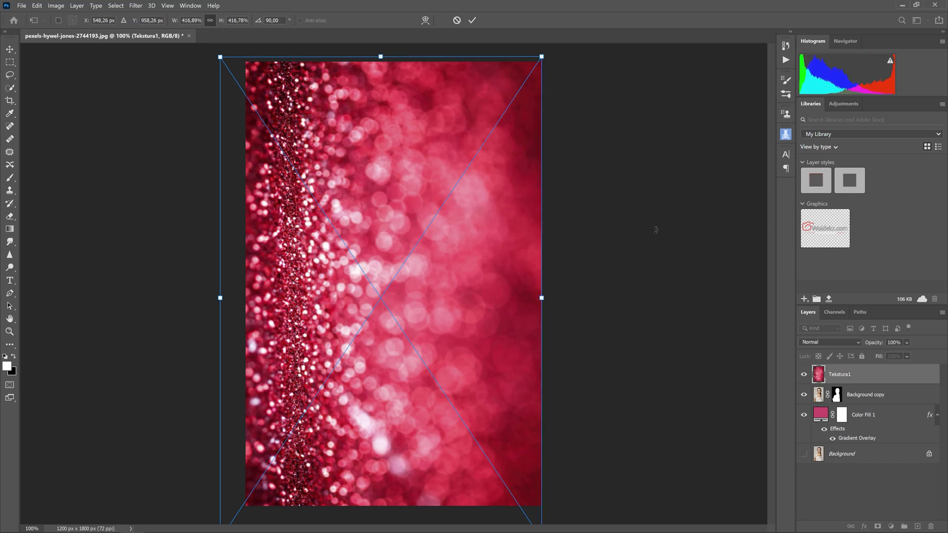
click(466, 21)
key(w)
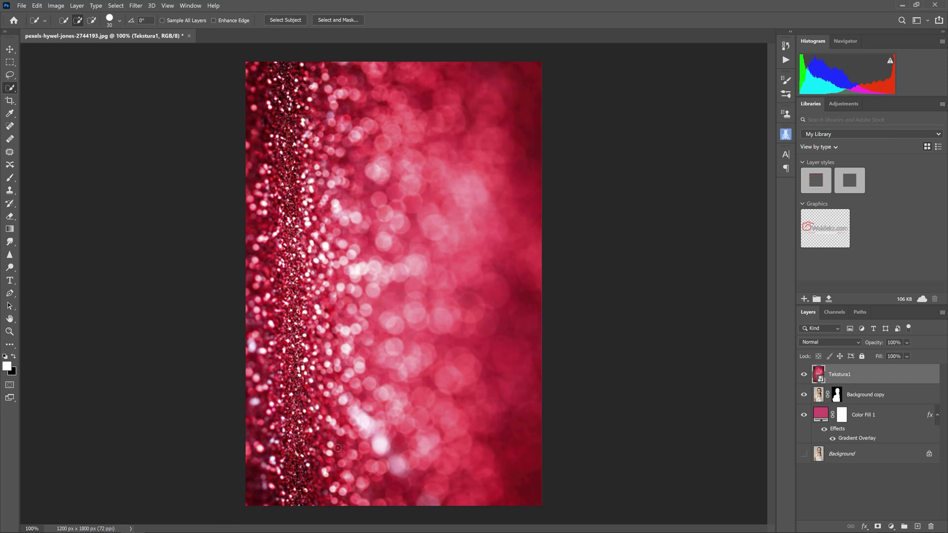
click(840, 343)
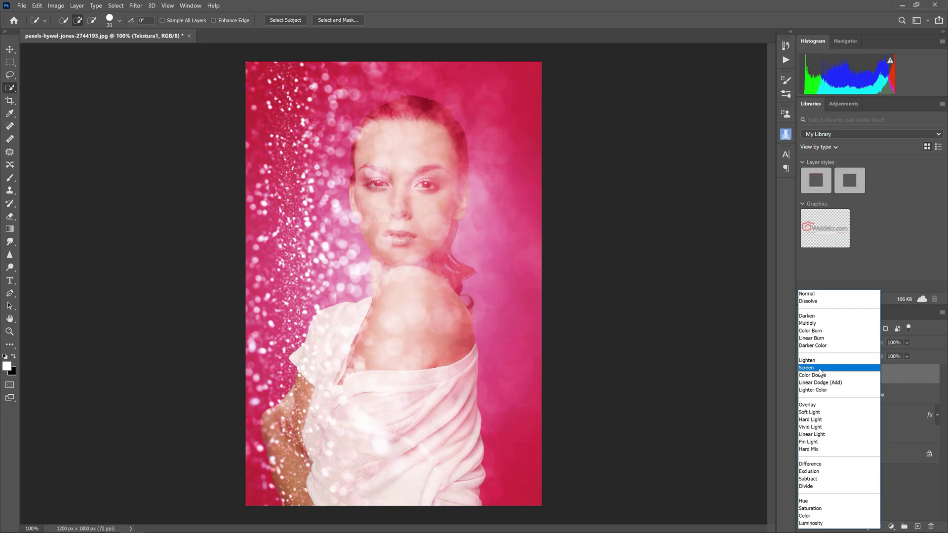
Set Tekstura1 to Screen blending and slide it so the glitter lines the left edge
click(820, 369)
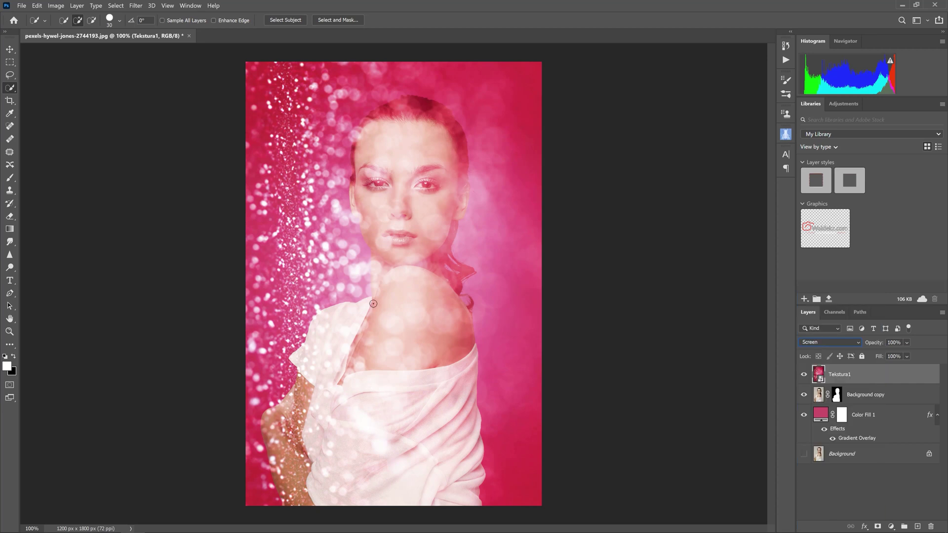
click(11, 50)
drag(424, 330, 379, 328)
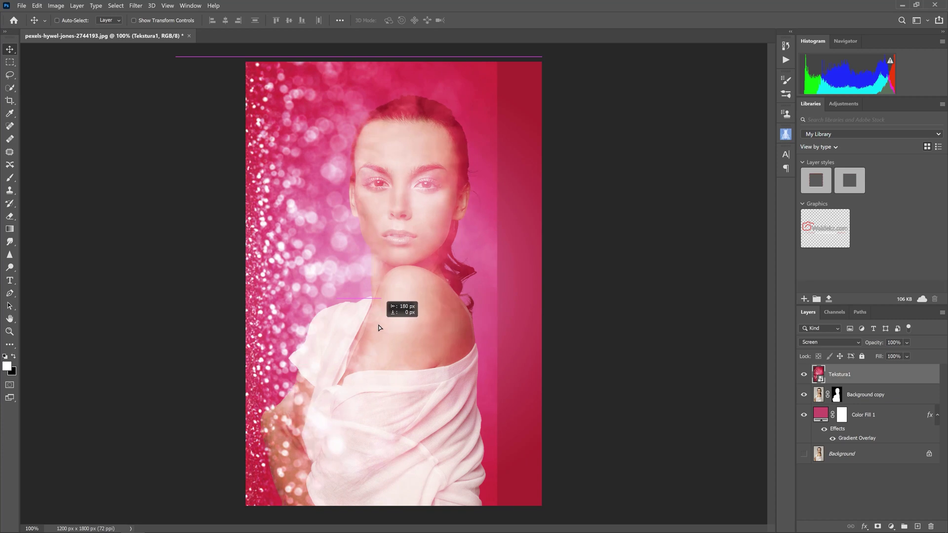
drag(379, 328, 400, 327)
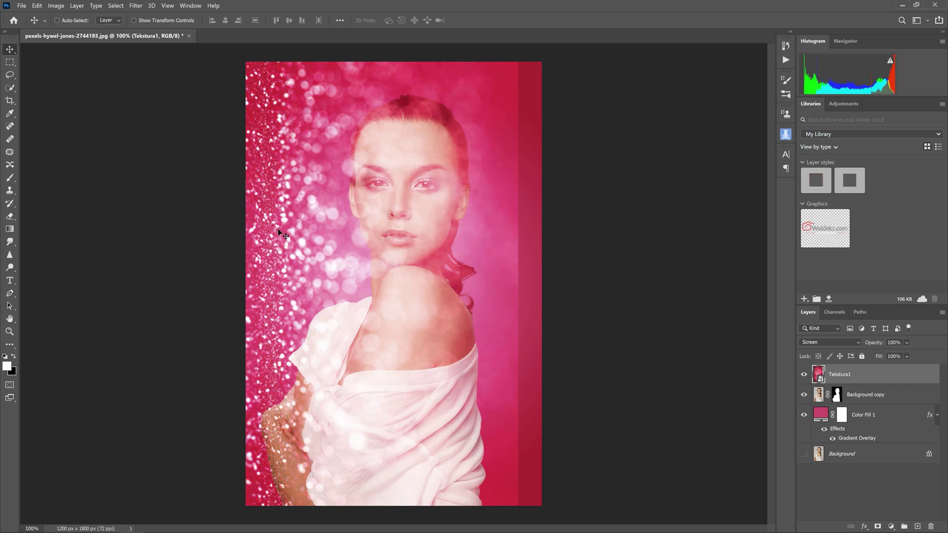
drag(472, 325, 458, 328)
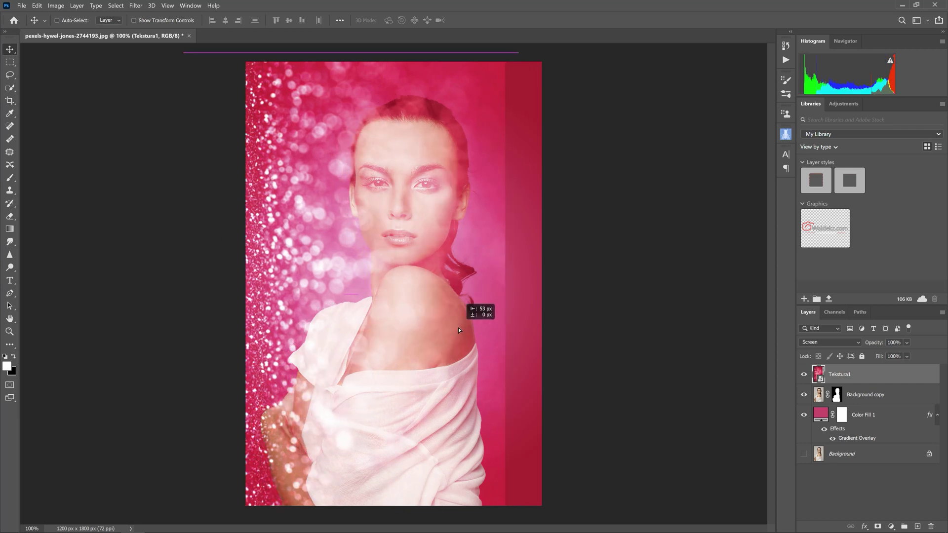
drag(458, 330, 458, 330)
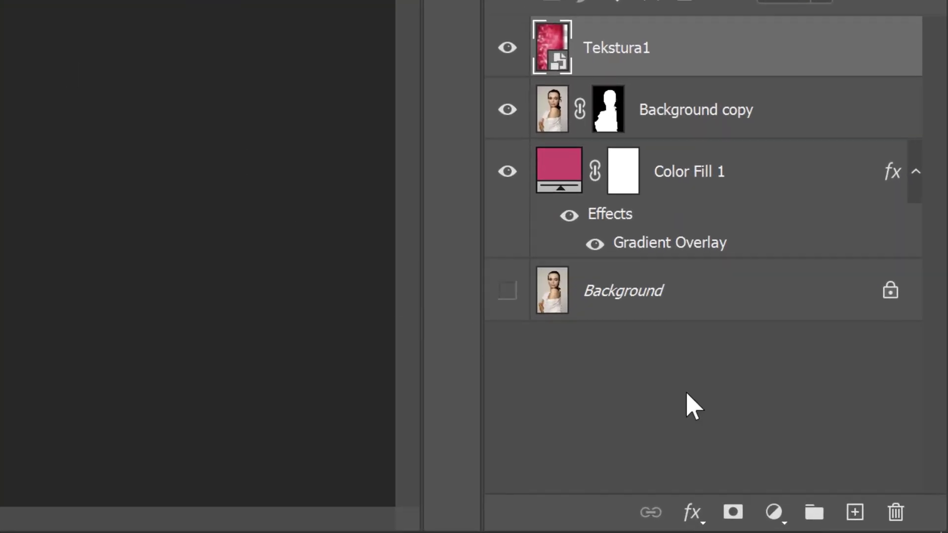
Mask the glitter off the face and right side with a 300 px brush, then duplicate Tekstura1
click(739, 515)
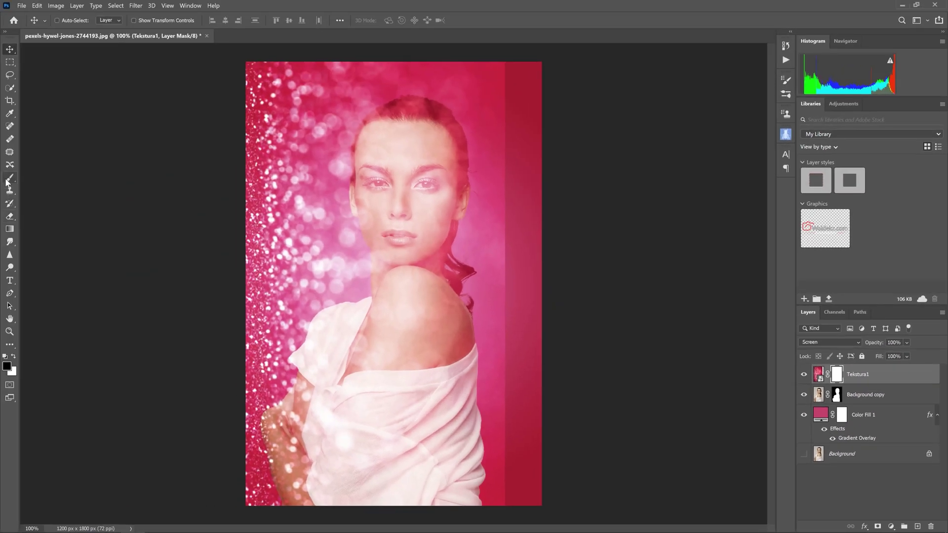
click(10, 178)
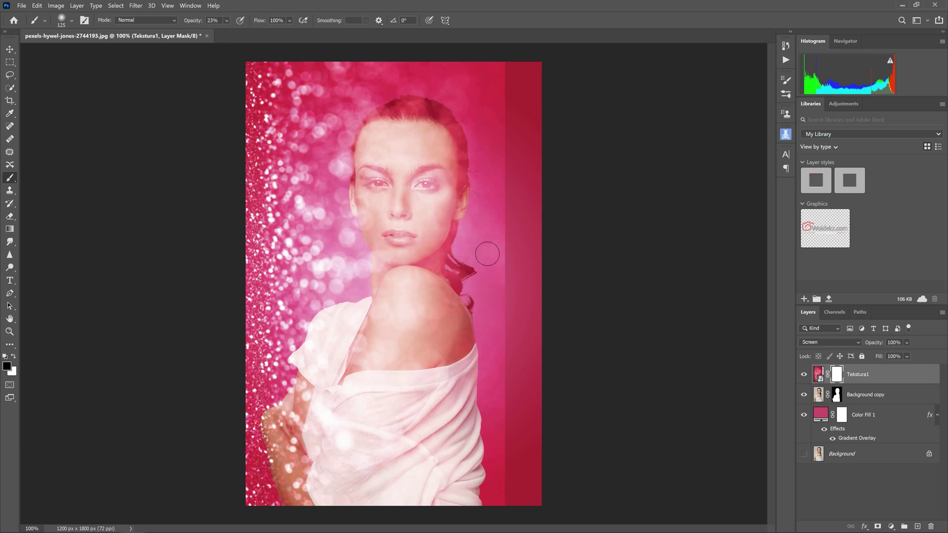
key(bracketright)
key(bracketright)
key(bracketright)
drag(186, 24, 352, 42)
mouse_move(568, 103)
mouse_down()
mouse_move(522, 172)
mouse_move(489, 398)
mouse_move(489, 499)
mouse_move(429, 197)
mouse_move(405, 141)
mouse_move(385, 222)
mouse_move(410, 247)
mouse_move(405, 113)
mouse_move(423, 172)
mouse_move(402, 316)
mouse_move(400, 498)
mouse_move(449, 481)
mouse_move(475, 505)
mouse_up()
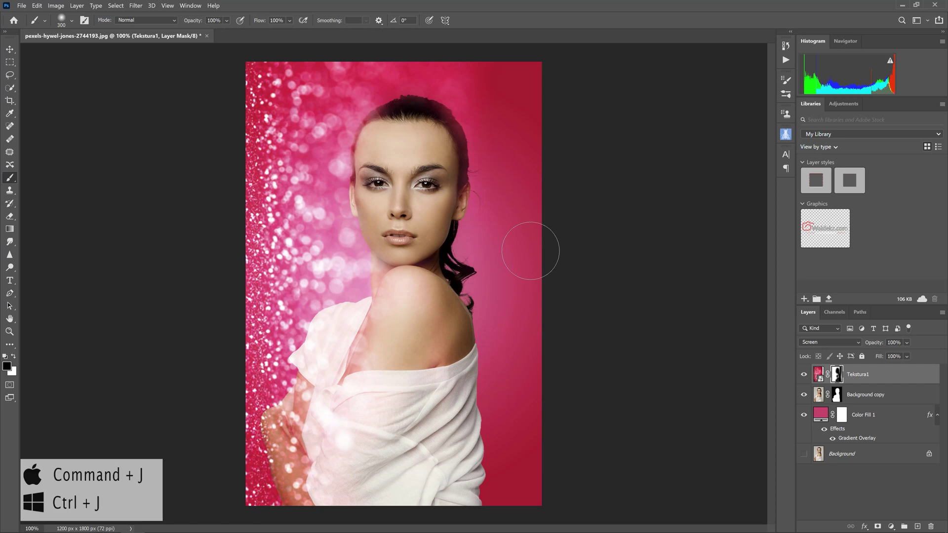
key(ctrl+j)
key(x)
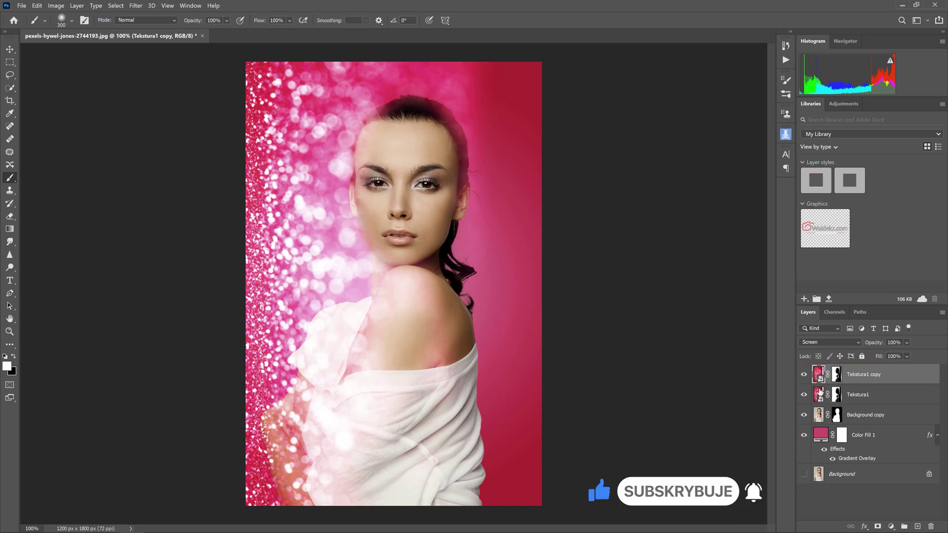
Flip the Tekstura1 copy horizontally and shift it right to frame the woman's other side
key(ctrl+t)
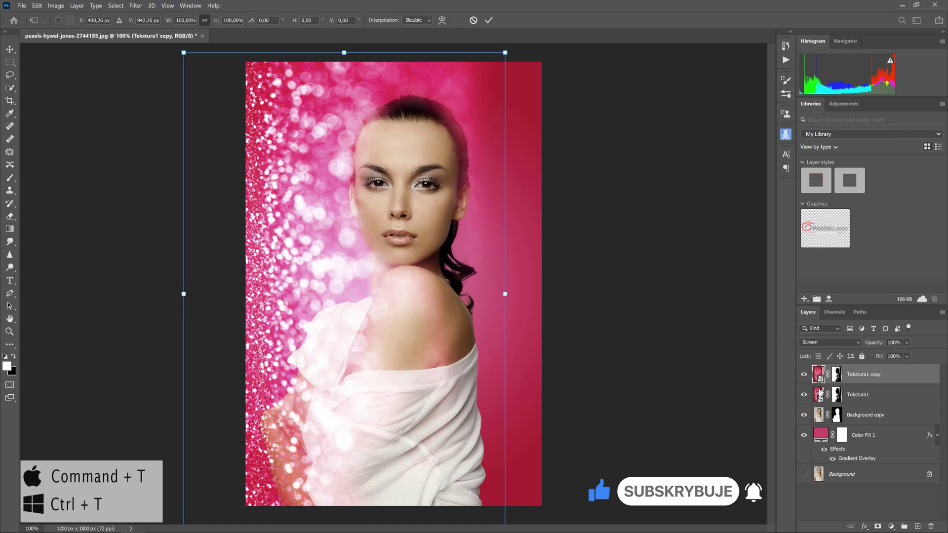
right_click(346, 266)
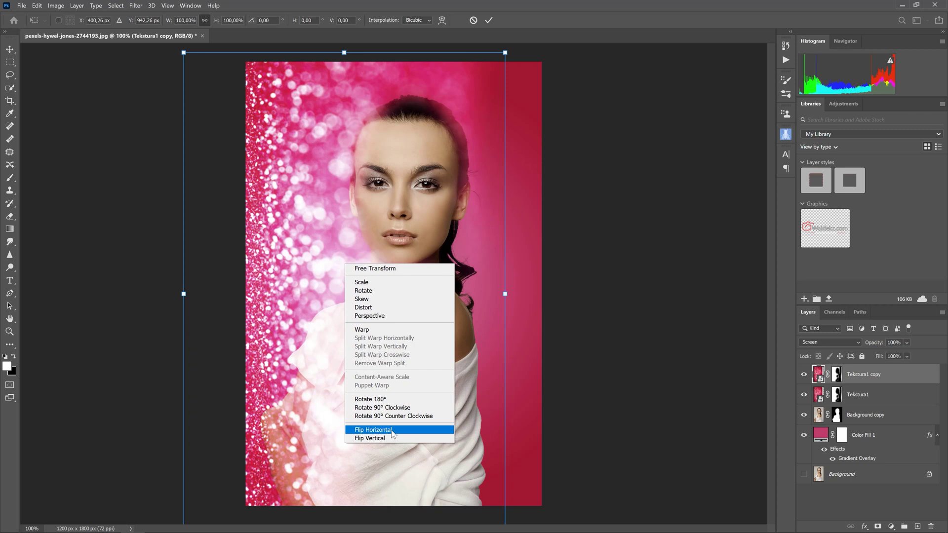
click(393, 431)
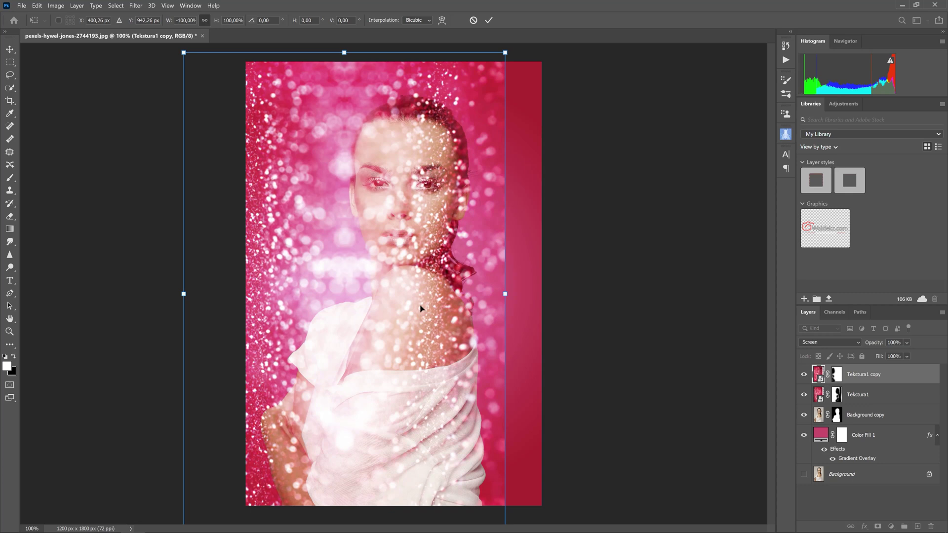
drag(390, 282, 505, 281)
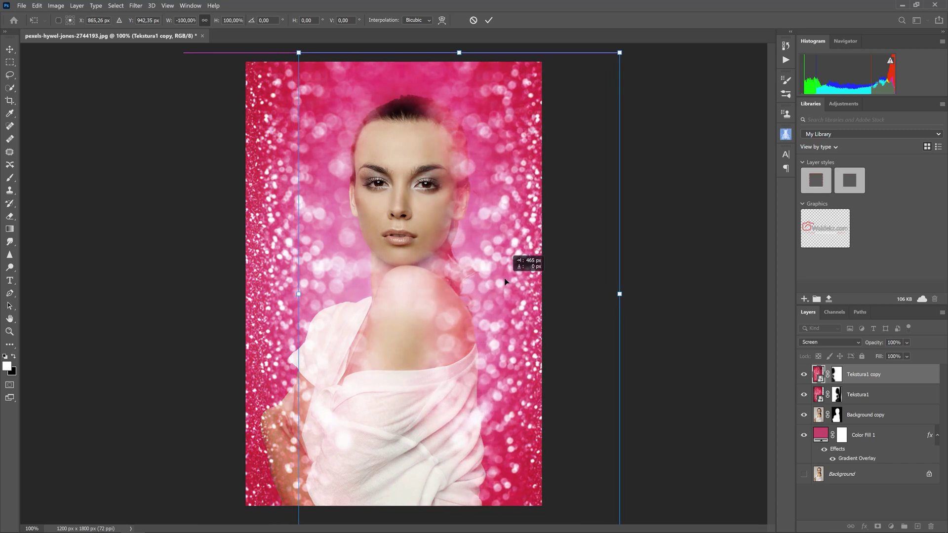
drag(504, 281, 505, 280)
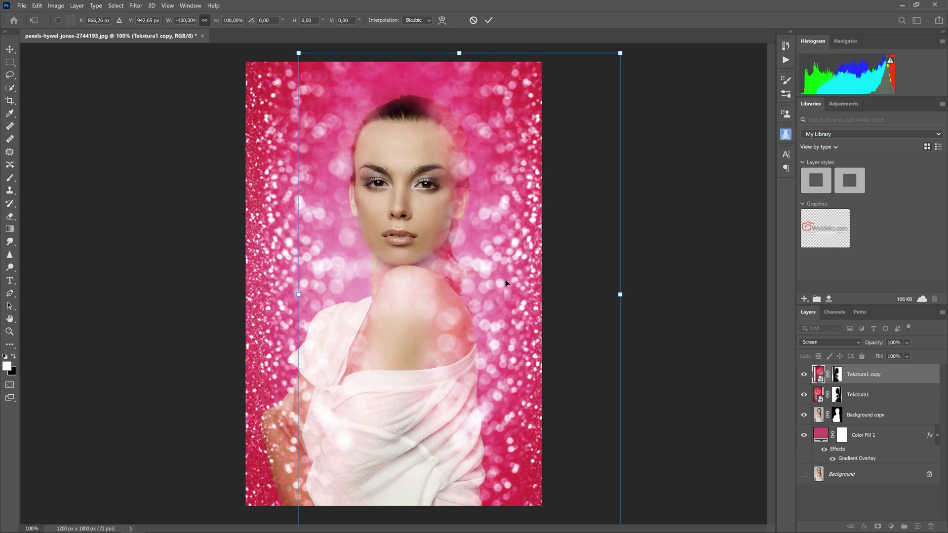
click(488, 20)
key(b)
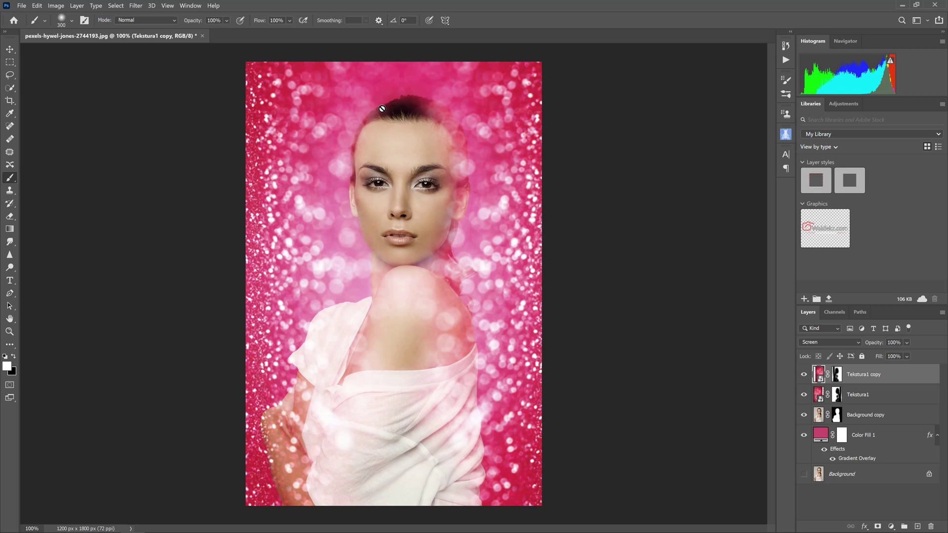
Paint white on Tekstura1's layer mask to reveal glitter over the top of the hair
click(837, 394)
key(x)
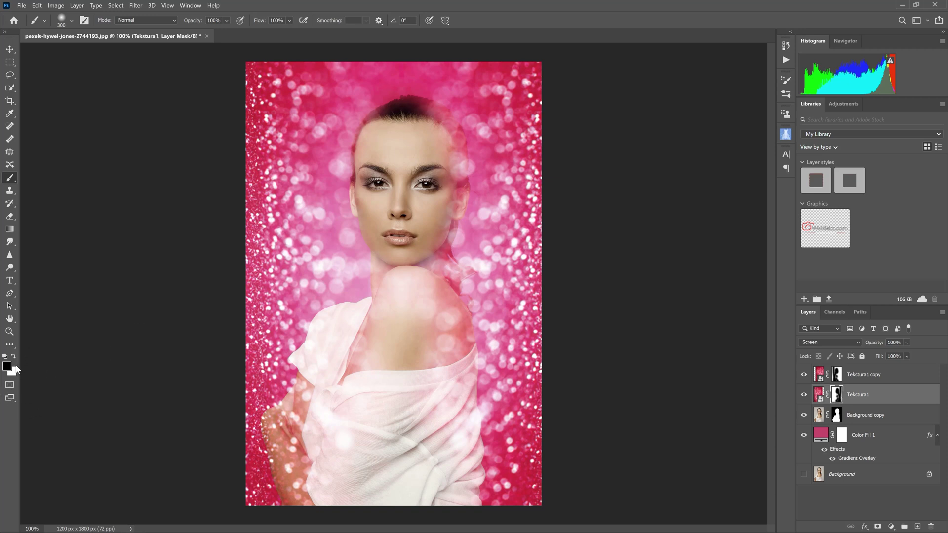
click(14, 356)
mouse_move(408, 90)
mouse_down()
mouse_move(357, 79)
mouse_move(434, 71)
mouse_up()
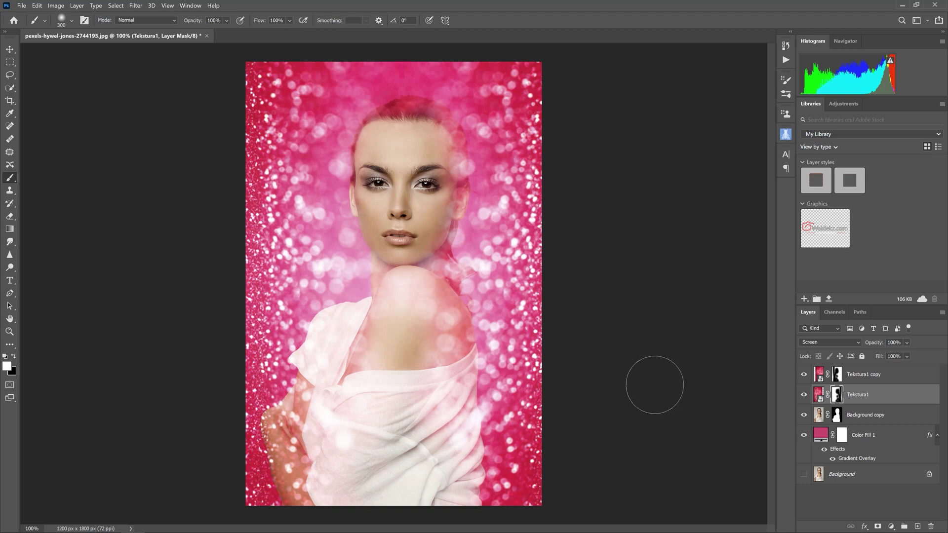
click(818, 374)
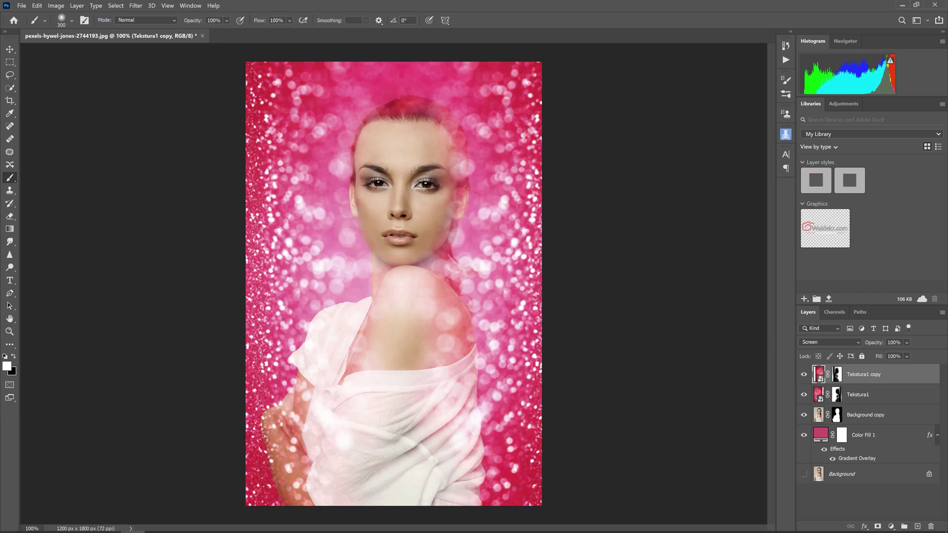
Drag Tekstura2.jpg from the texture folder into the portrait document
click(109, 523)
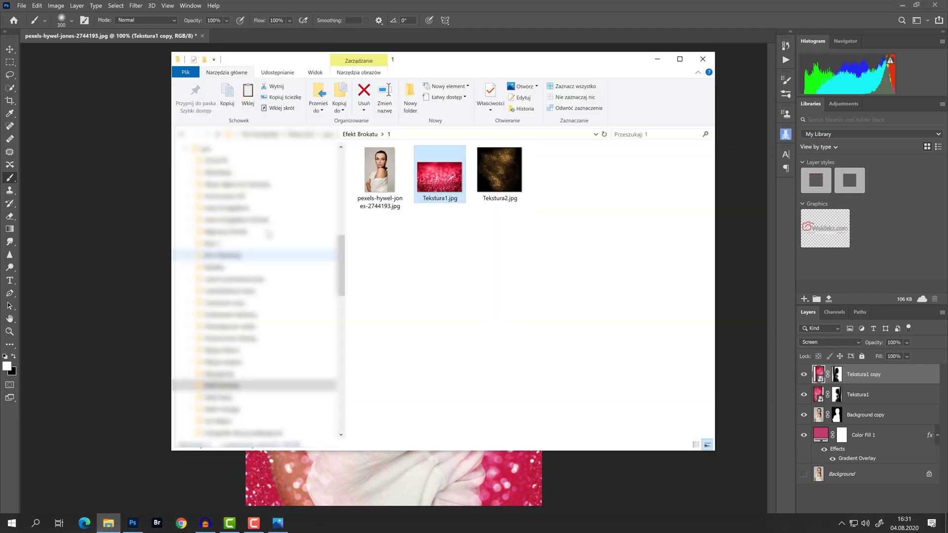
mouse_move(502, 159)
mouse_down()
mouse_move(439, 442)
mouse_move(405, 486)
mouse_up()
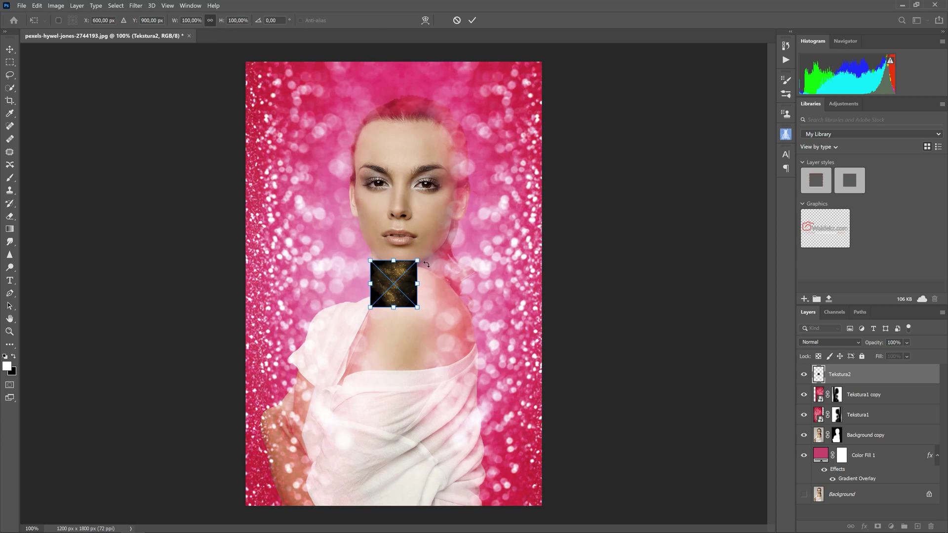
Scale and position the Tekstura2 sparkle texture to cover the whole canvas
drag(398, 286, 271, 88)
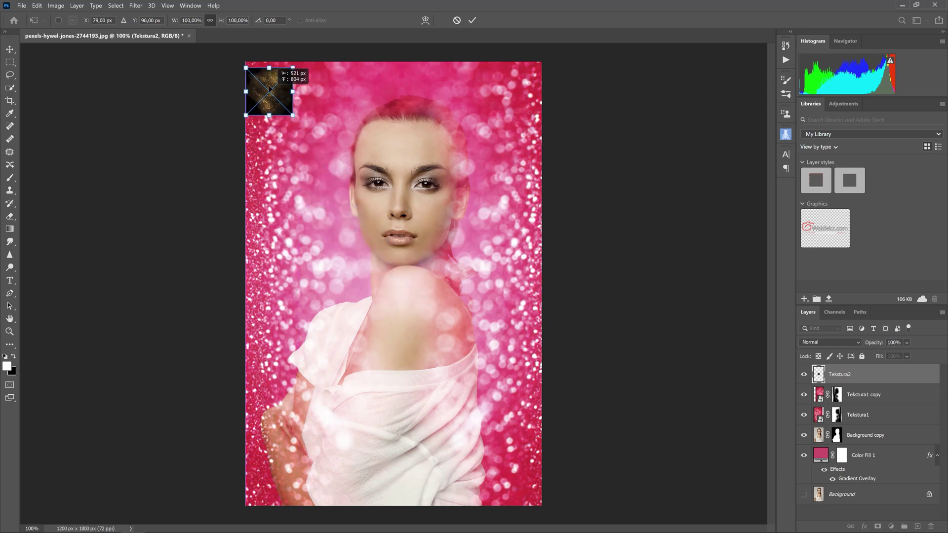
mouse_move(298, 120)
mouse_down()
mouse_move(659, 527)
mouse_move(693, 509)
mouse_up()
drag(597, 323, 526, 322)
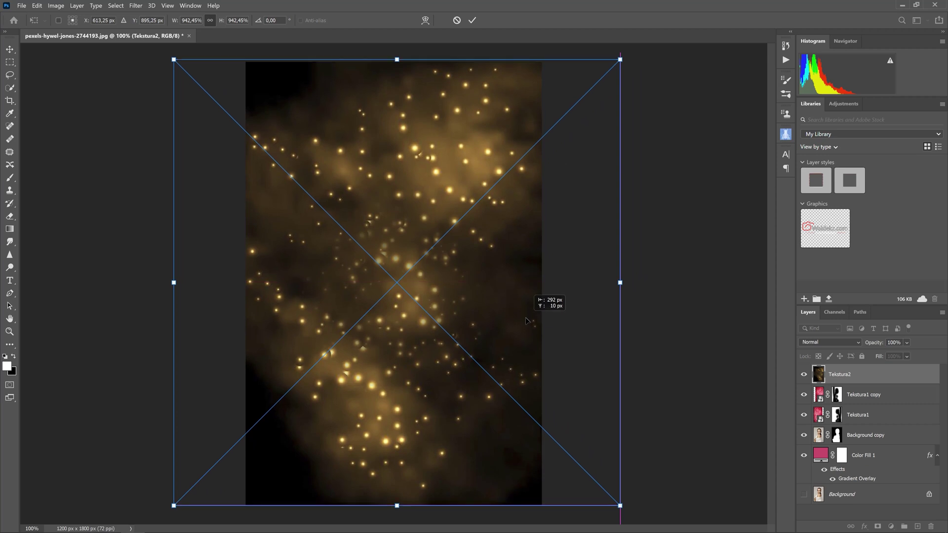
drag(525, 321, 528, 324)
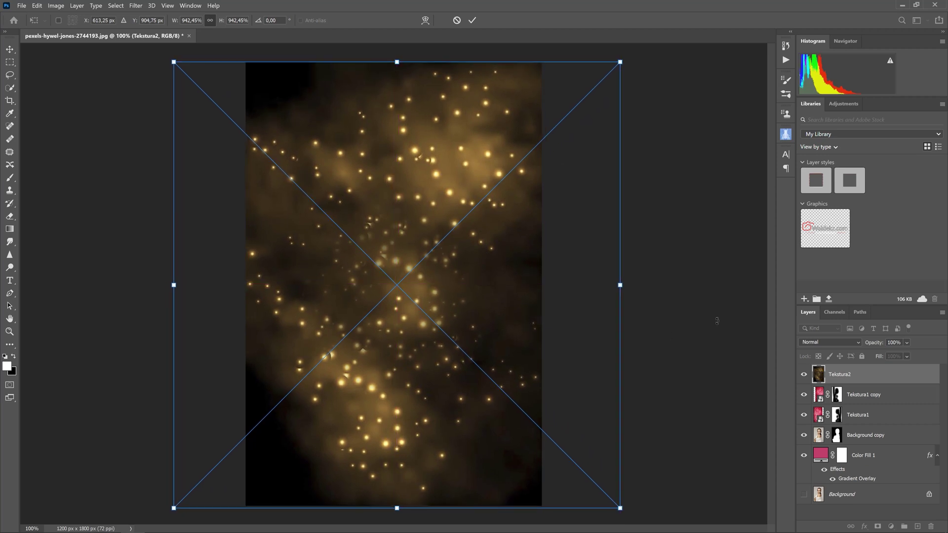
click(471, 21)
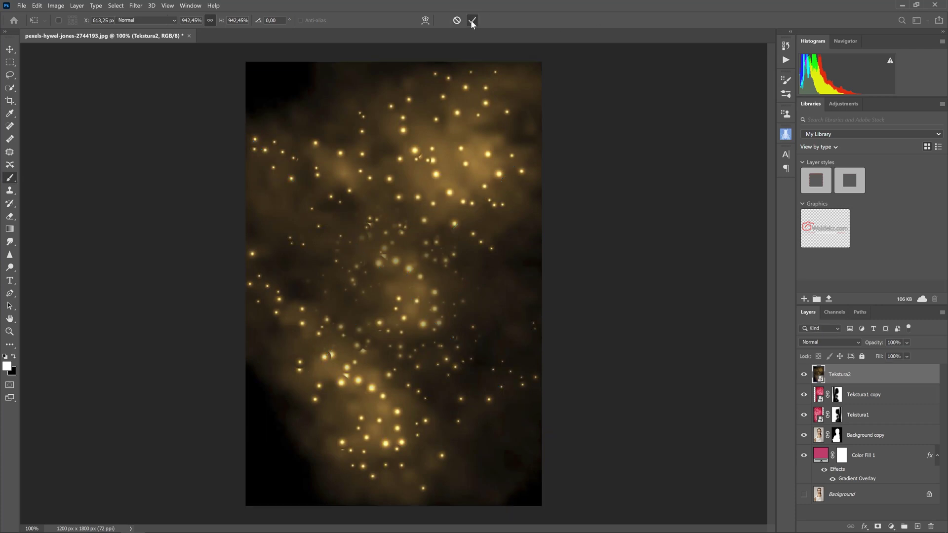
key(b)
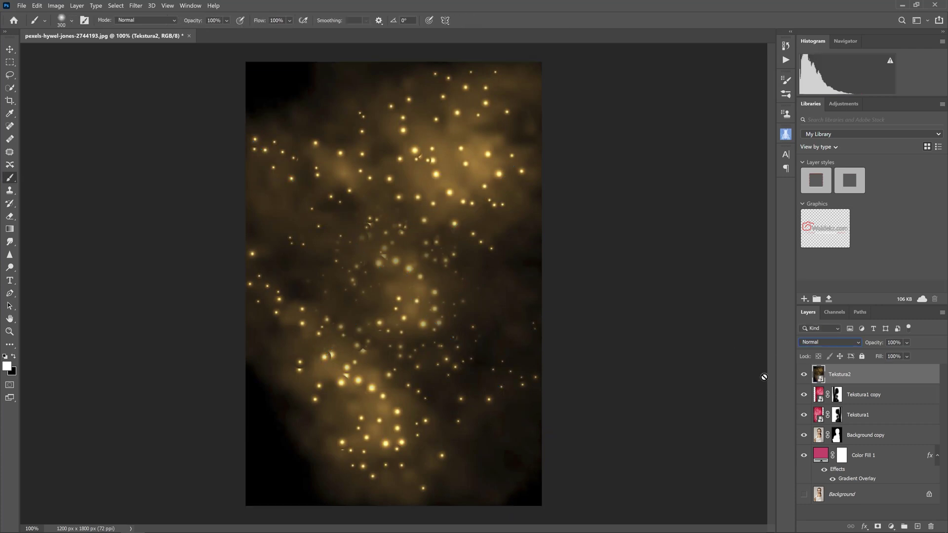
Set Tekstura2's blend mode to Lighten
click(858, 342)
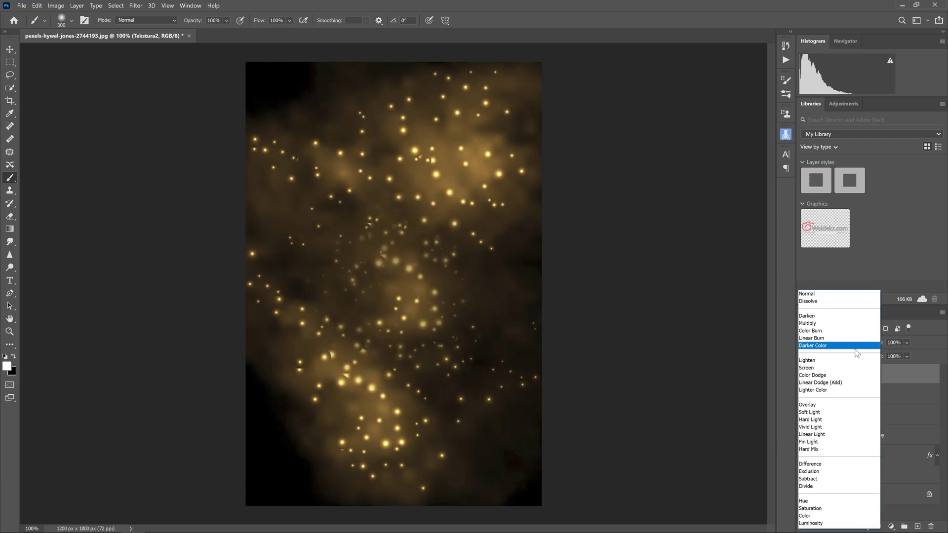
click(842, 361)
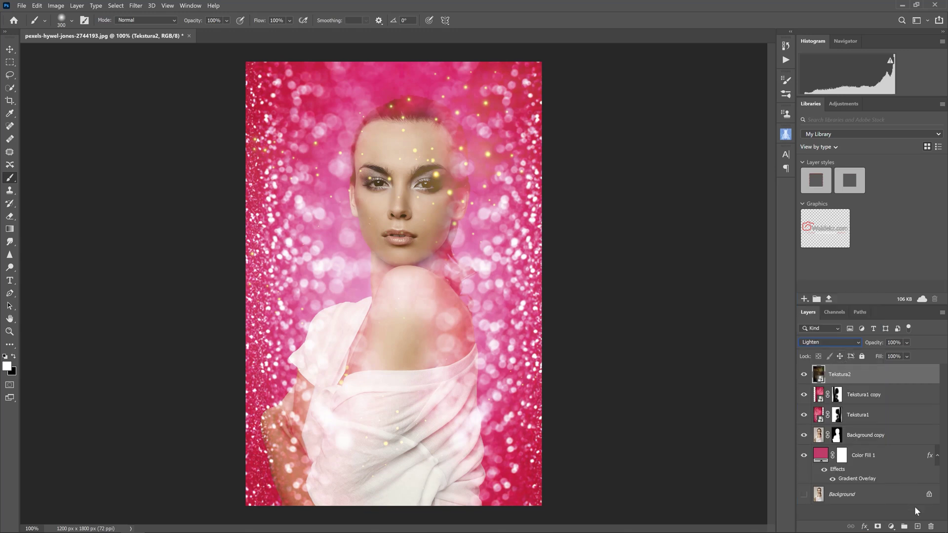
click(891, 526)
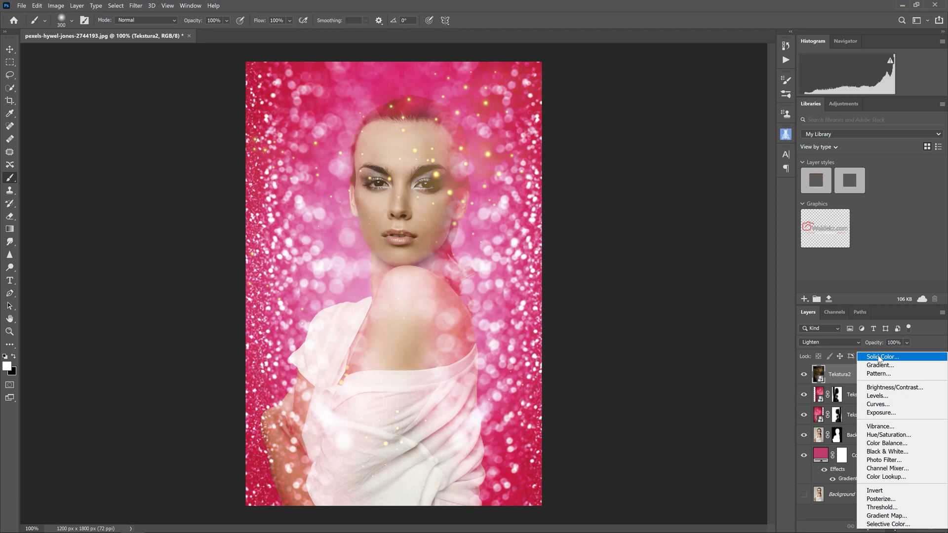
Add a Solid Color fill layer, Color Fill 2, set to pink dd396b
click(879, 357)
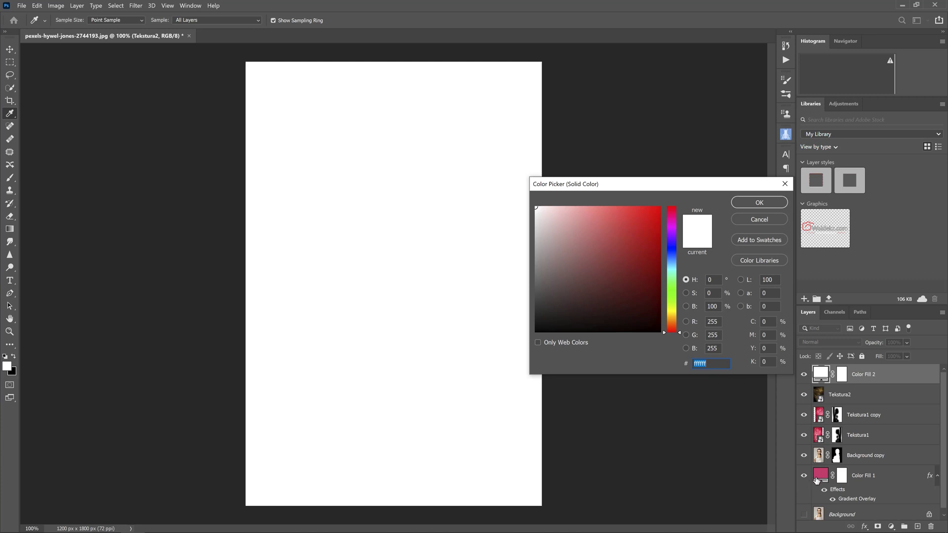
click(760, 204)
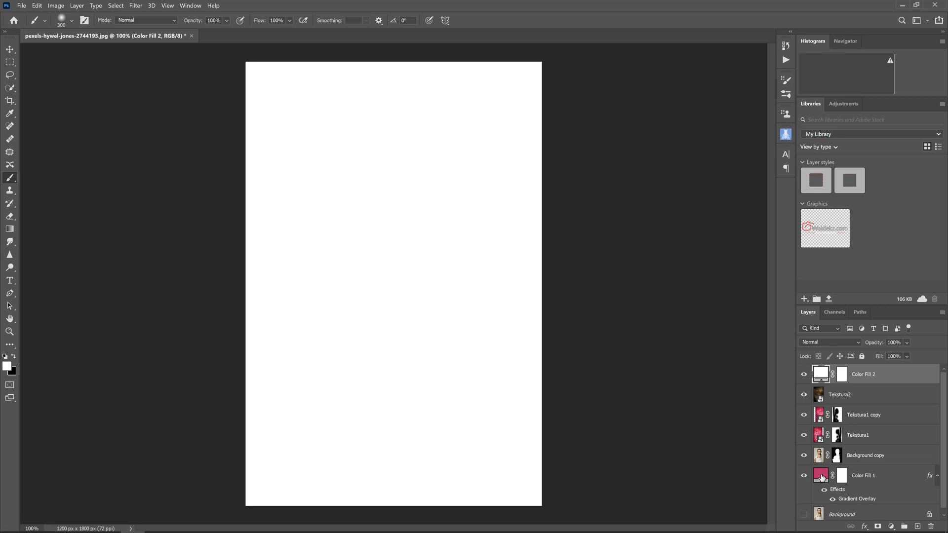
double_click(821, 476)
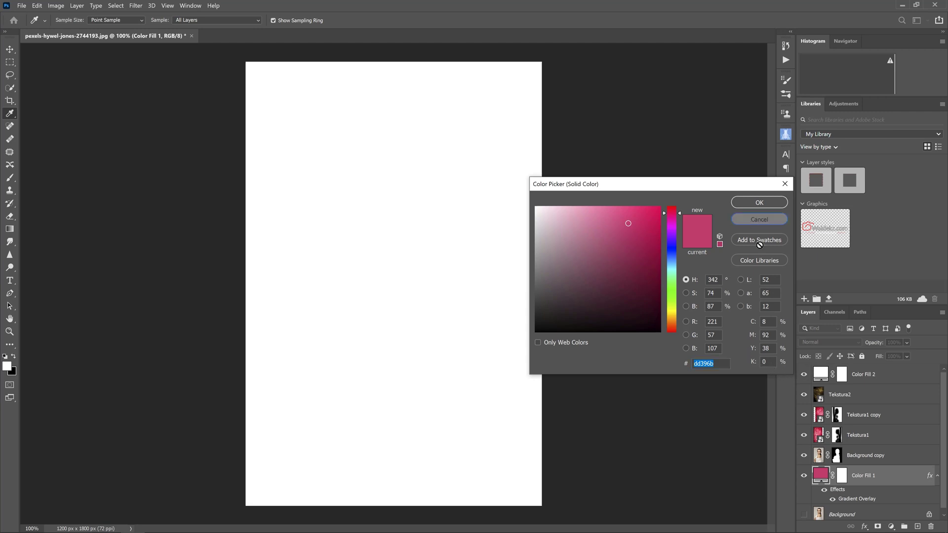
click(759, 220)
double_click(820, 374)
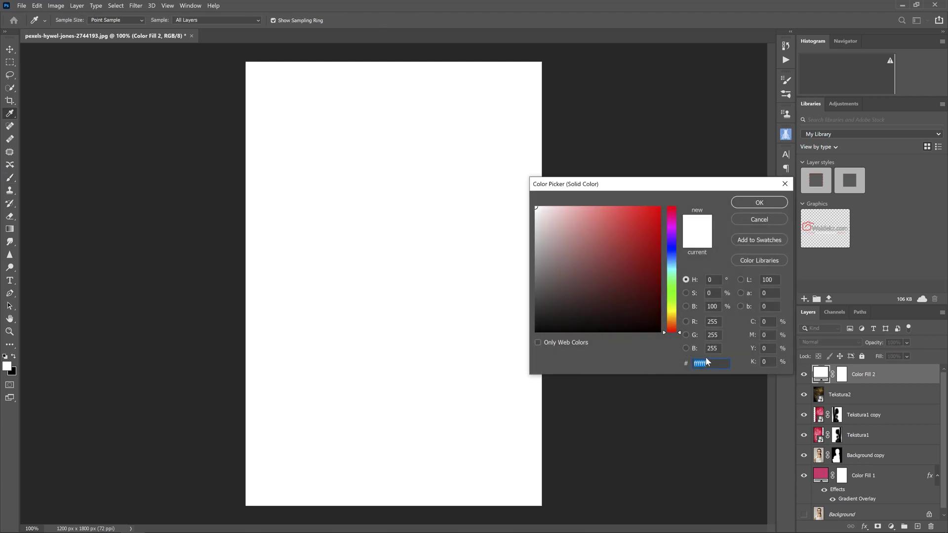
text(dd396b)
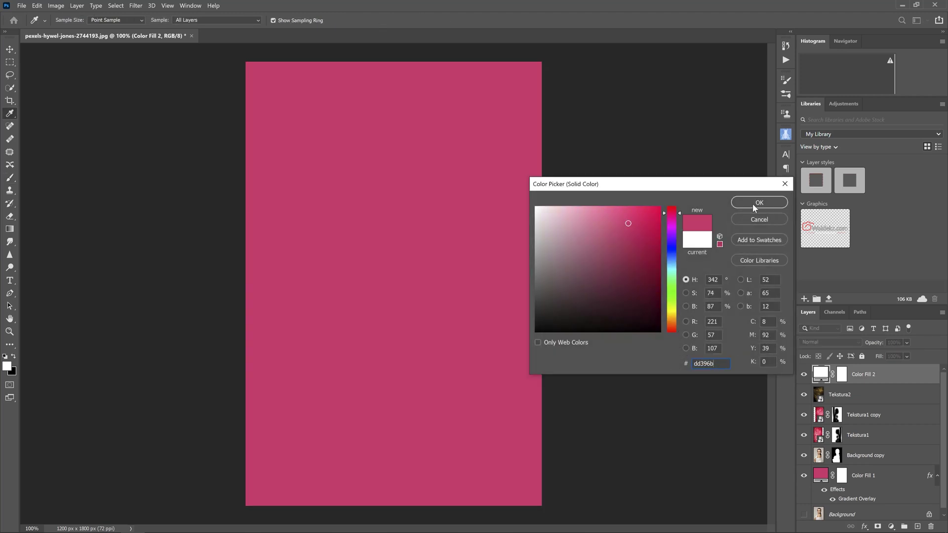
click(754, 206)
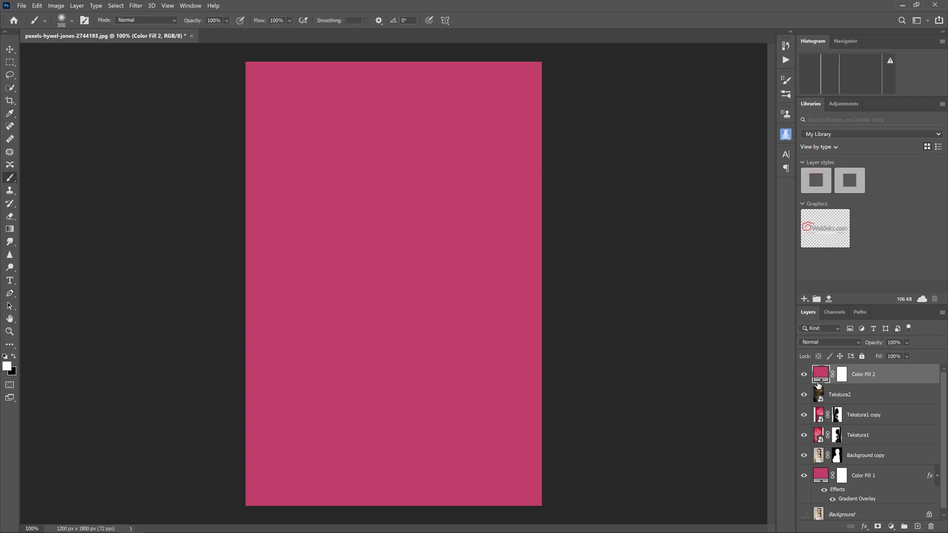
Clip Color Fill 2 to Tekstura2 and set its blend mode to Color
key(alt)
alt+click(814, 384)
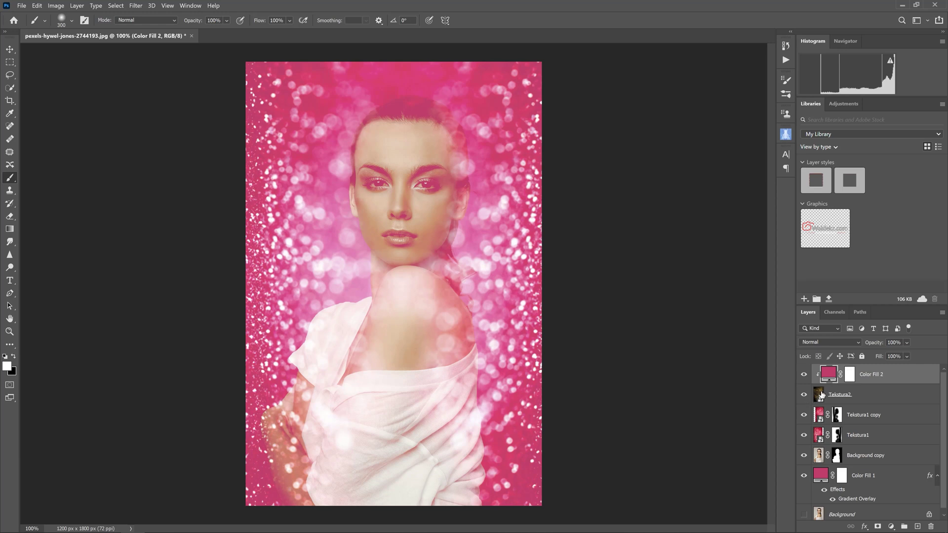
click(833, 343)
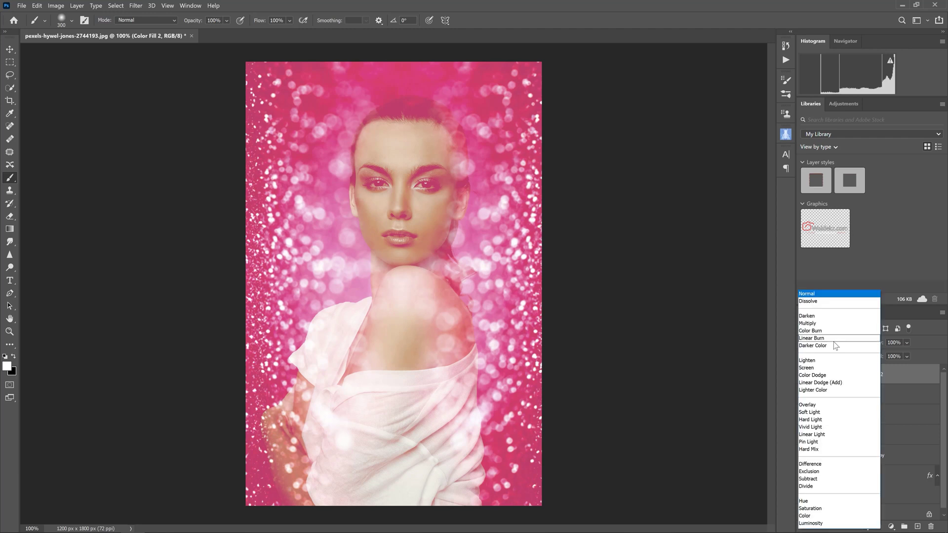
click(814, 516)
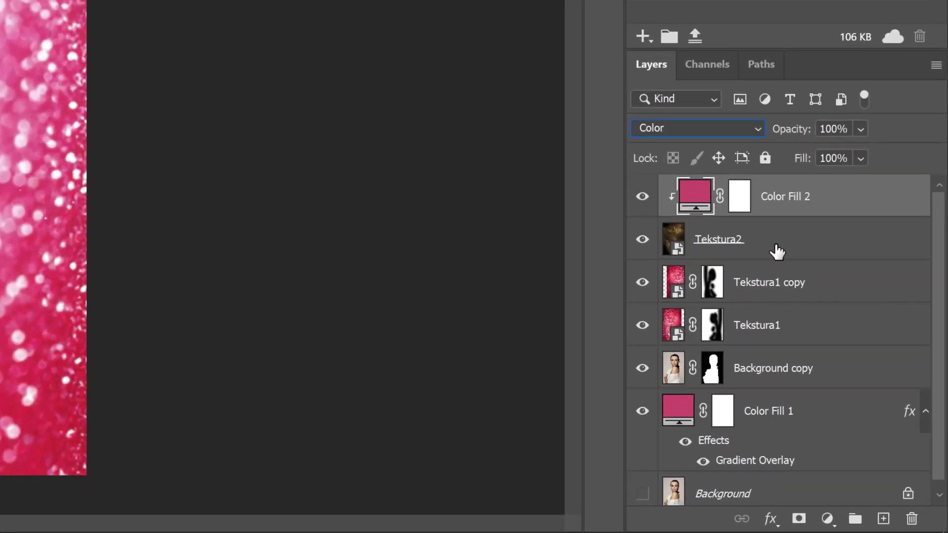
Duplicate Tekstura2 with its pink fill and move the texture copy down the canvas
ctrl+click(777, 251)
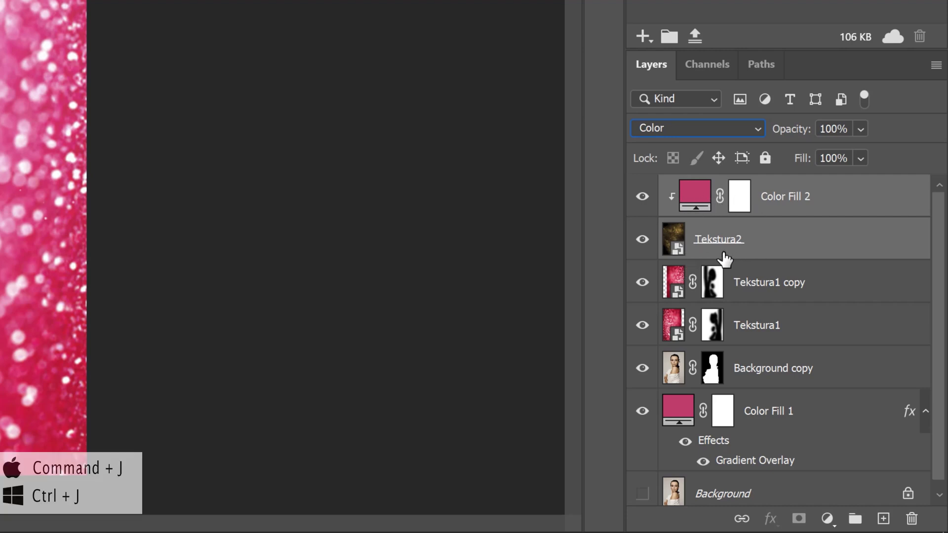
key(ctrl+j)
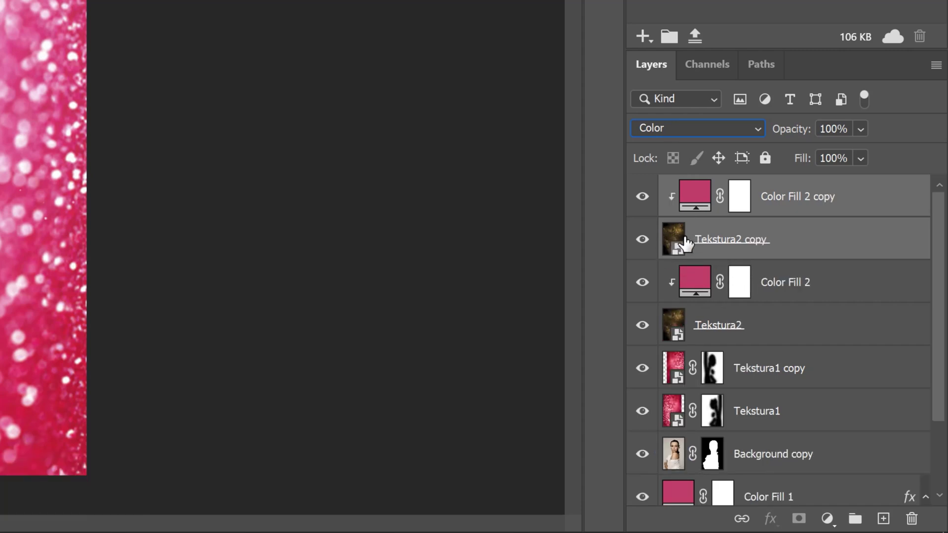
click(817, 245)
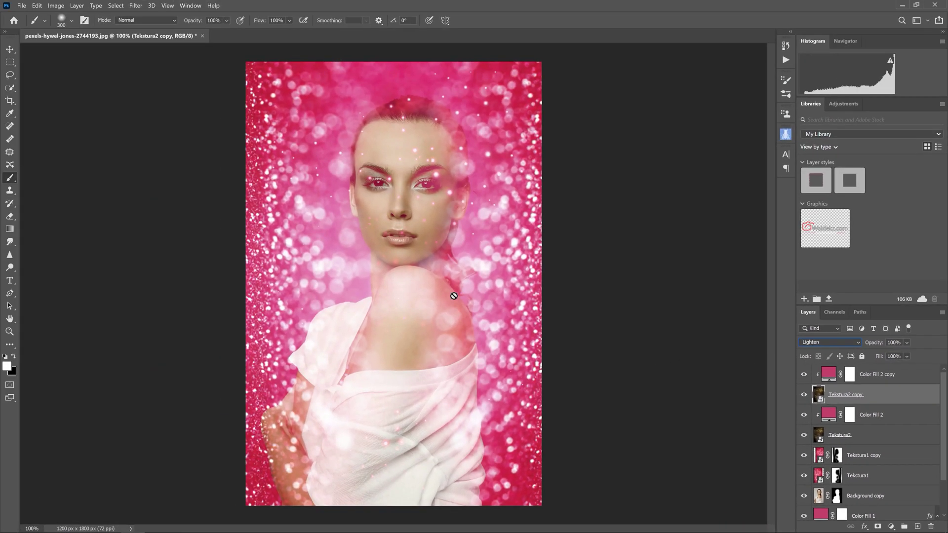
click(11, 50)
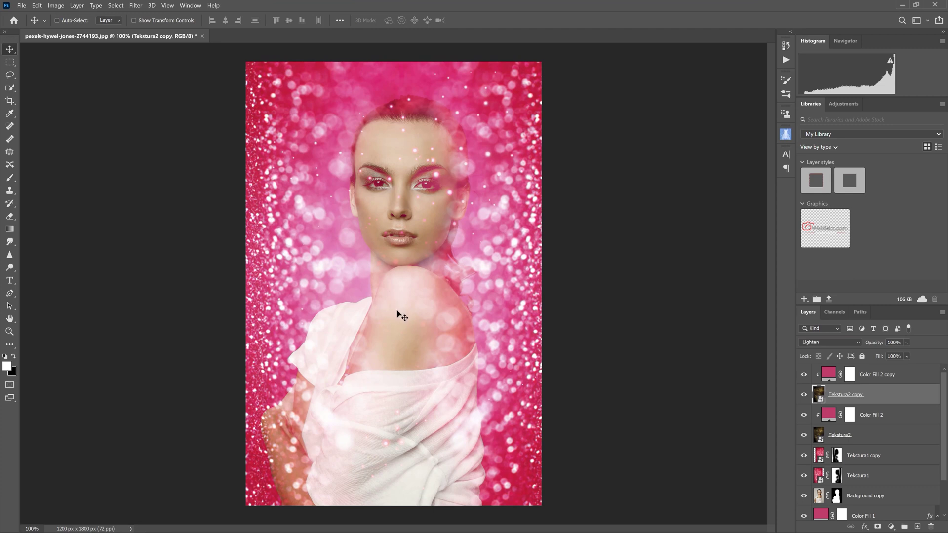
mouse_move(402, 321)
mouse_down()
mouse_move(409, 437)
mouse_move(353, 483)
mouse_move(359, 462)
mouse_up()
Duplicate Tekstura2 copy and Color Fill 2 copy into a third sparkle pair
shift+click(879, 376)
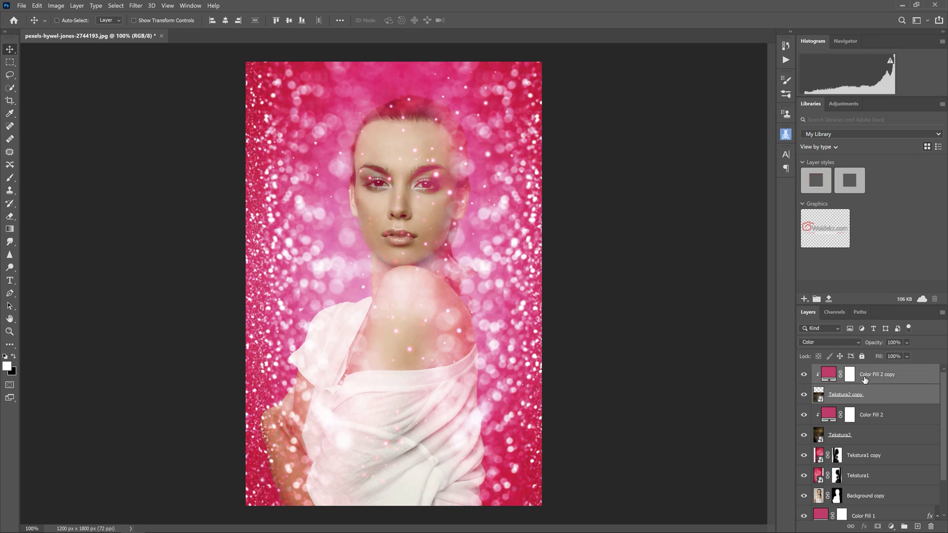
key(ctrl)
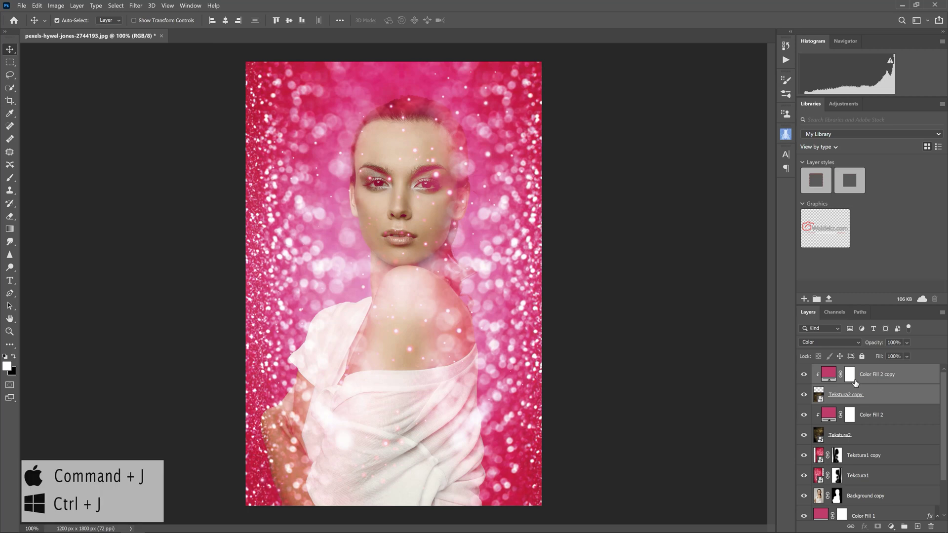
key(ctrl+j)
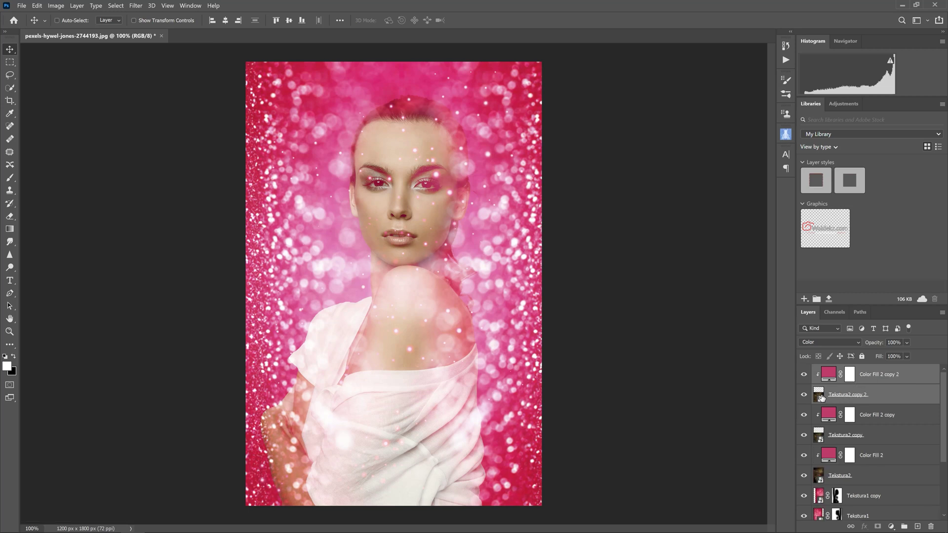
click(842, 399)
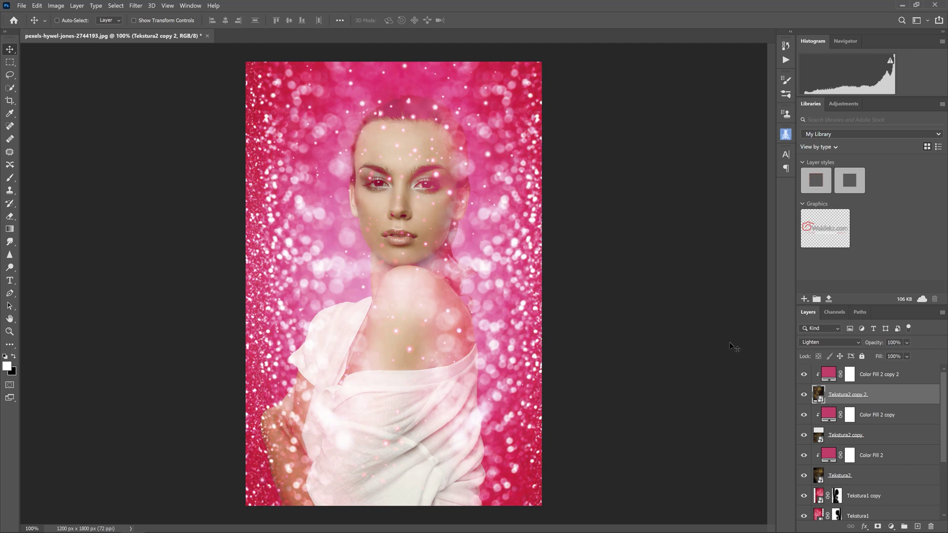
click(829, 375)
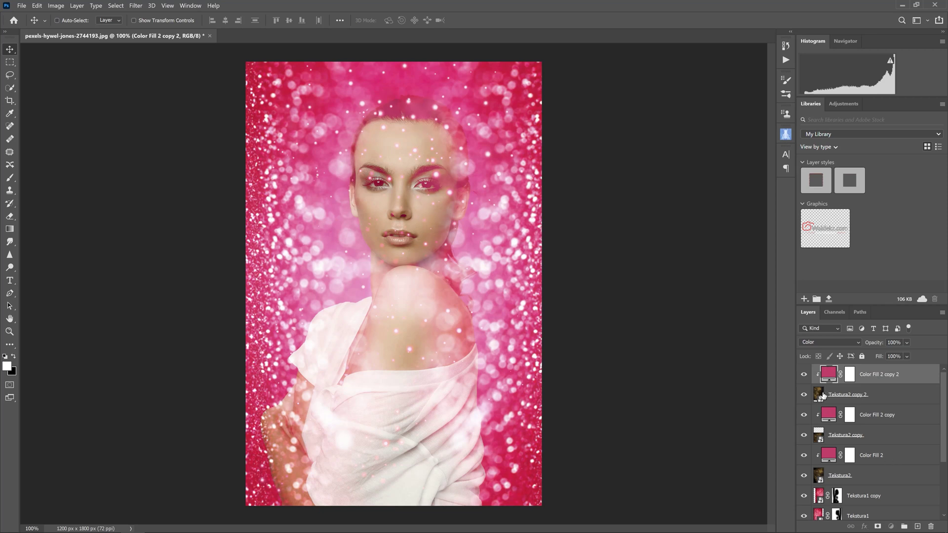
Rotate Tekstura2 copy 2 roughly 62°, reposition it over the portrait, and commit
click(823, 395)
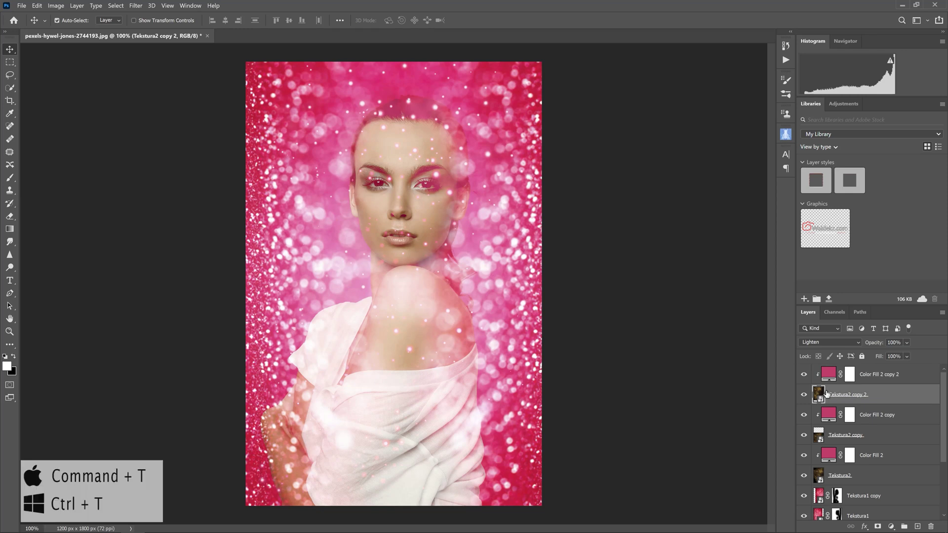
key(ctrl+t)
drag(615, 142, 543, 452)
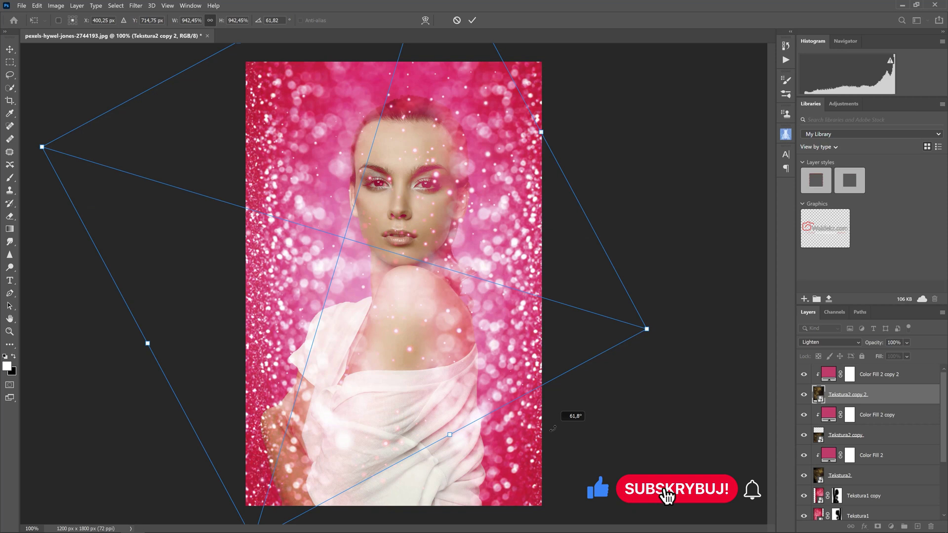
drag(529, 277, 516, 278)
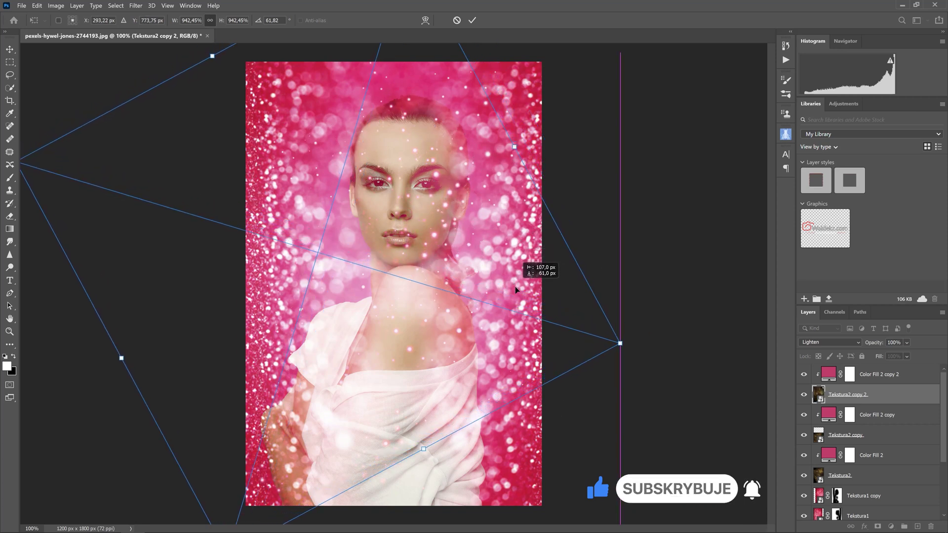
drag(516, 279, 522, 305)
mouse_move(499, 257)
mouse_down()
mouse_move(469, 212)
mouse_move(401, 152)
mouse_move(408, 159)
mouse_up()
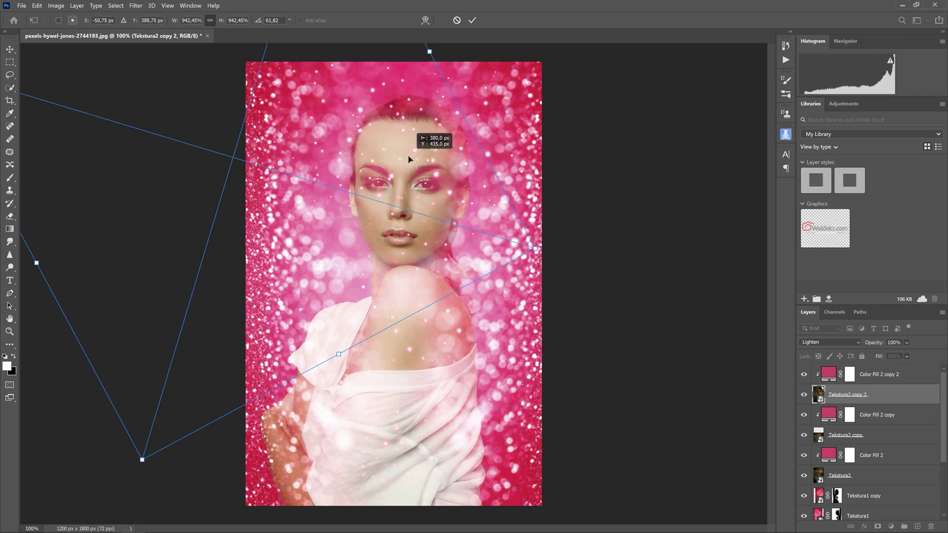
key(Return)
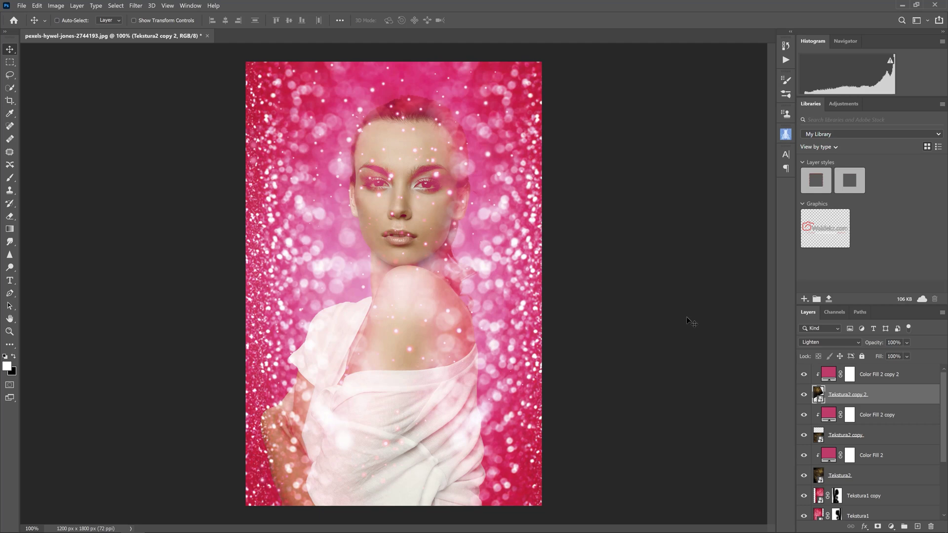
drag(943, 436, 932, 496)
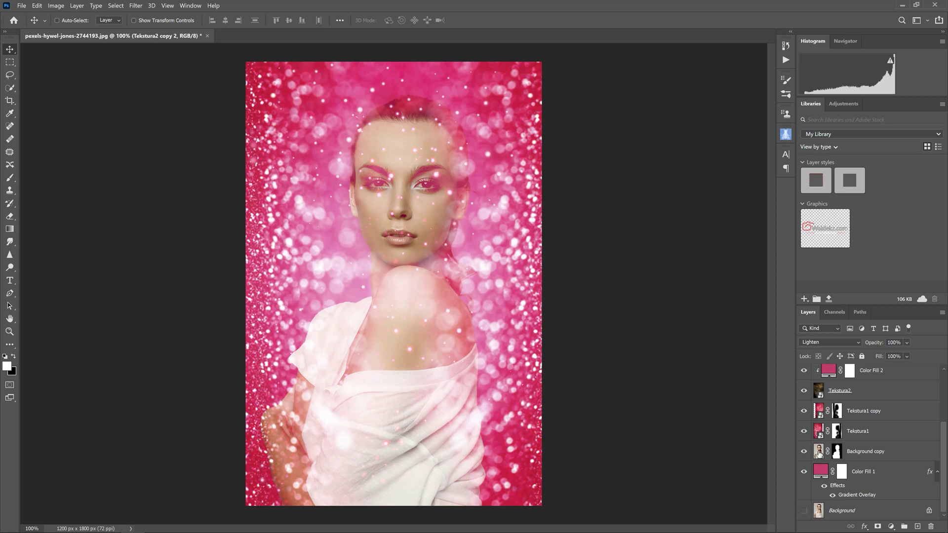
Duplicate Background copy and move Background copy 2 to the top of the stack
click(818, 453)
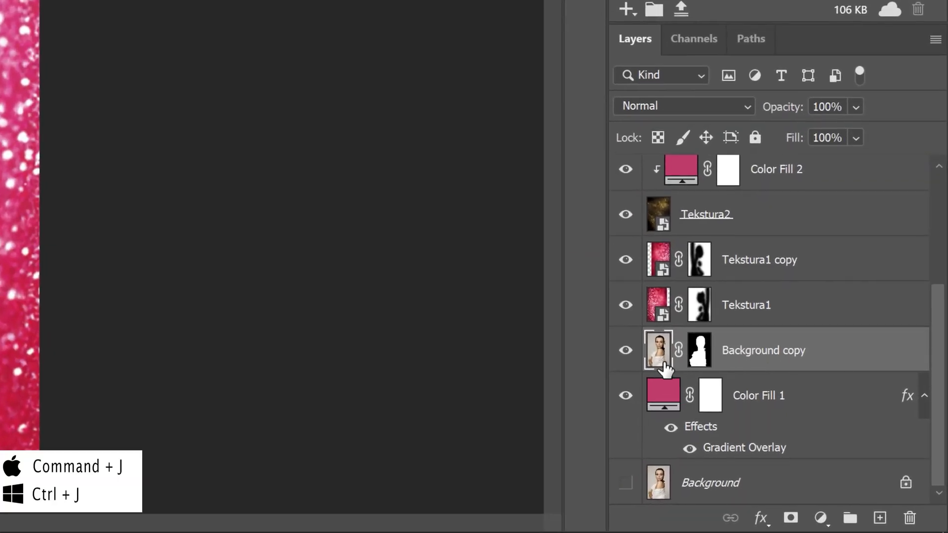
key(ctrl+j)
mouse_move(835, 355)
mouse_down()
mouse_move(830, 156)
mouse_move(838, 160)
mouse_move(820, 161)
mouse_up()
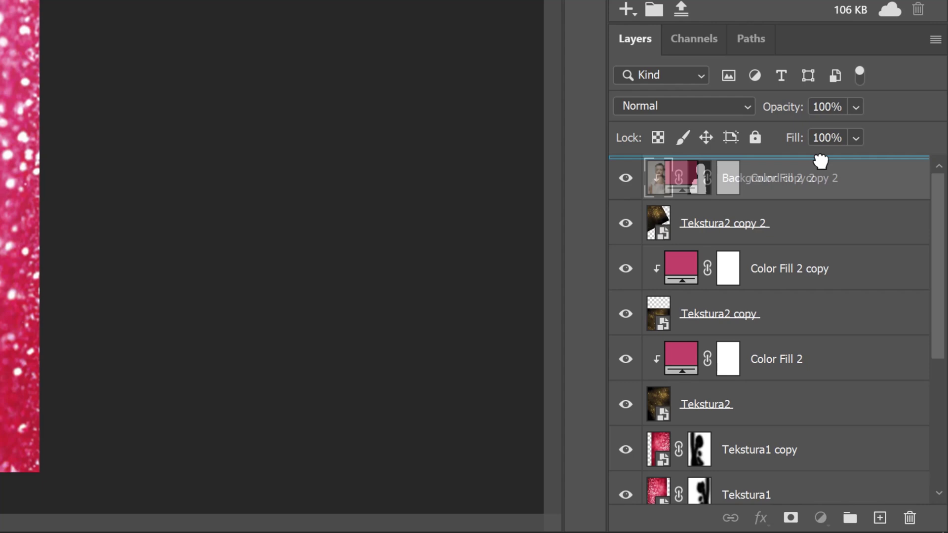
drag(821, 161, 821, 161)
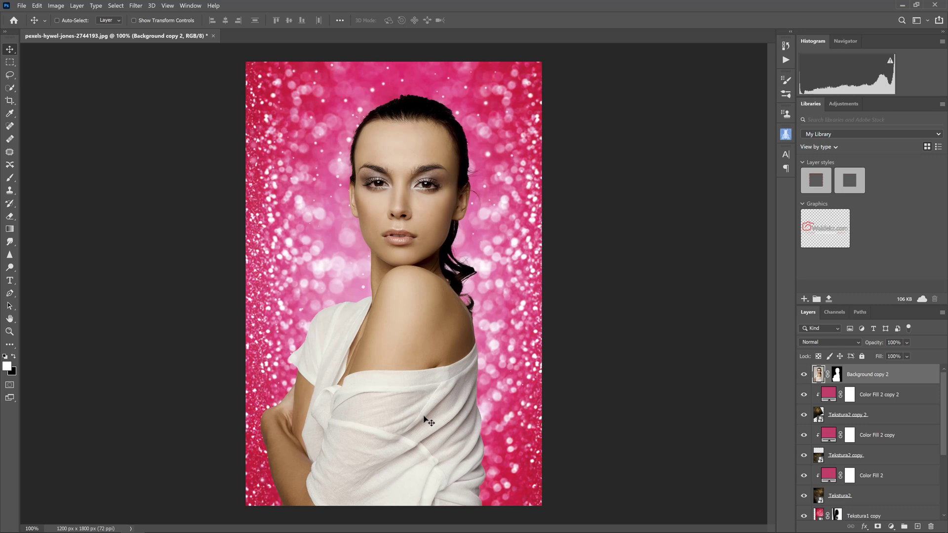
Desaturate Background copy 2, blend it in Soft Light, and lower opacity to 65%
key(ctrl)
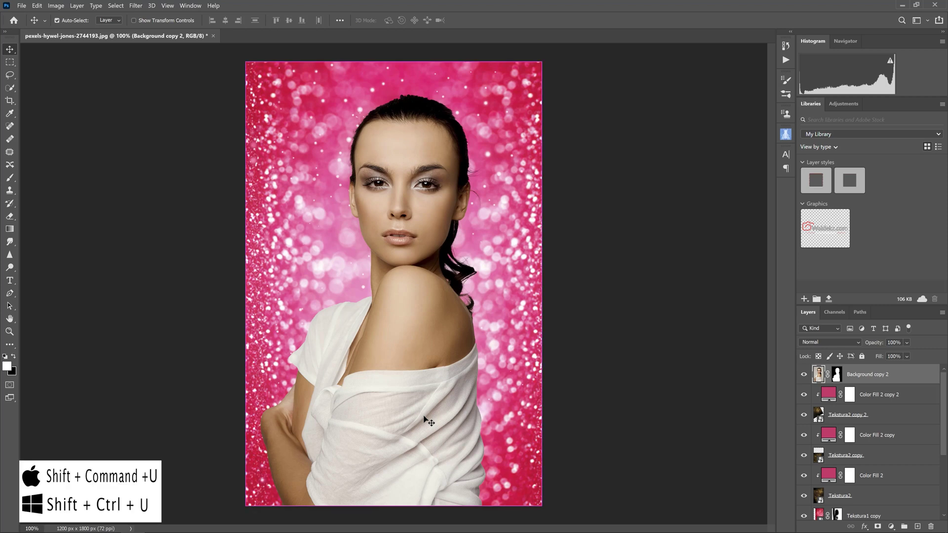
key(shift+ctrl+u)
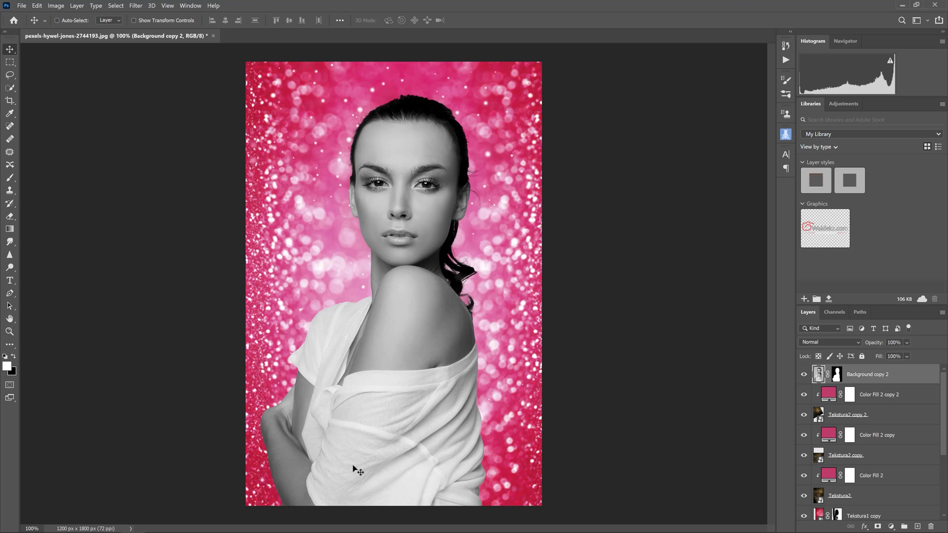
click(841, 343)
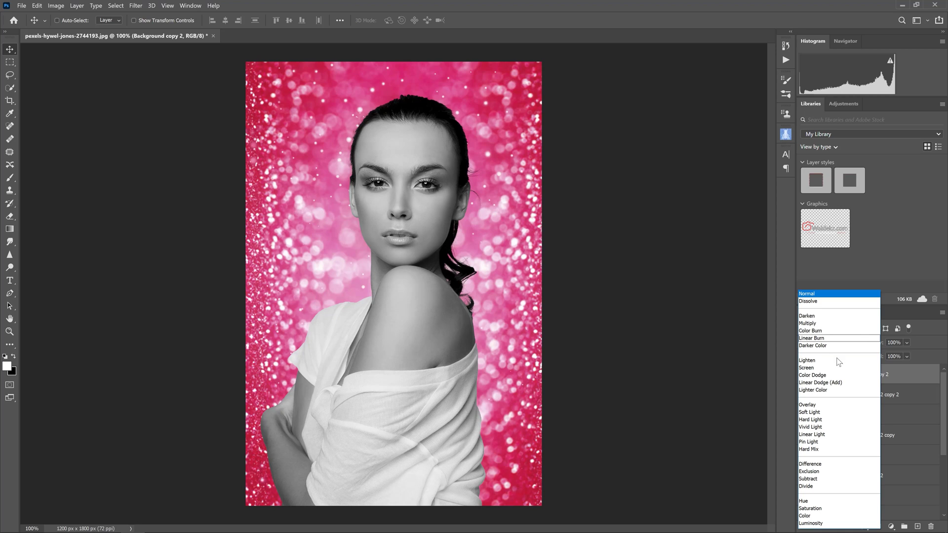
click(821, 413)
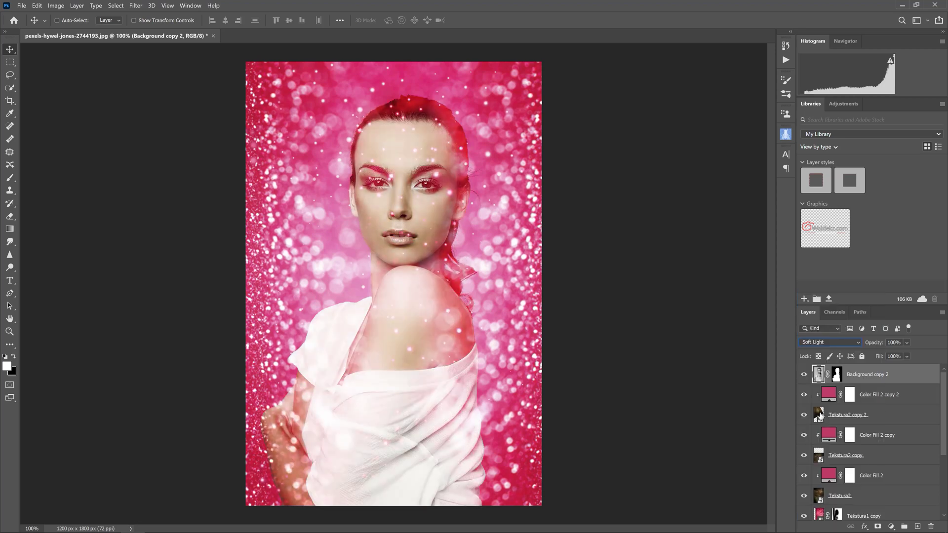
drag(880, 344, 867, 347)
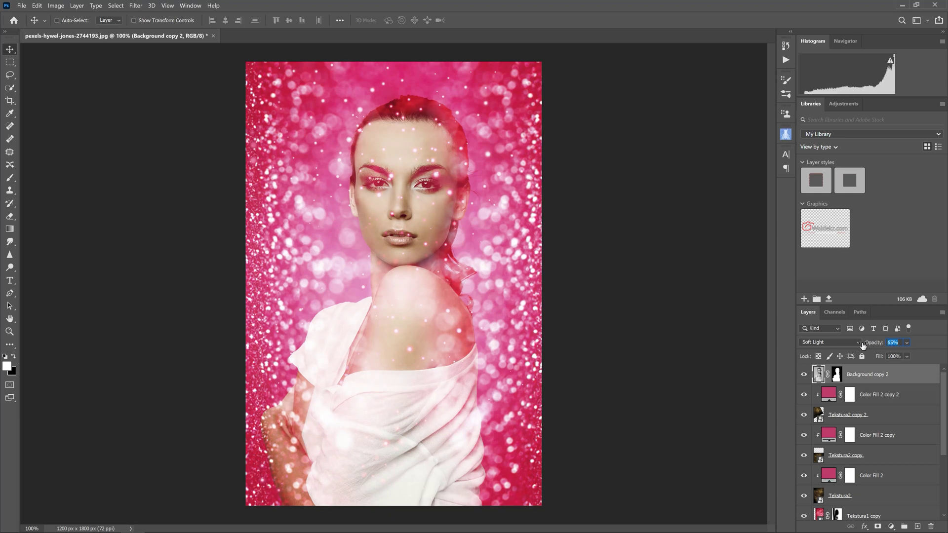
Toggle Background copy 2's visibility to compare the face with and without it
click(803, 375)
click(804, 375)
click(804, 375)
click(804, 375)
click(804, 375)
Add a Gradient Map adjustment layer above the portrait
click(891, 526)
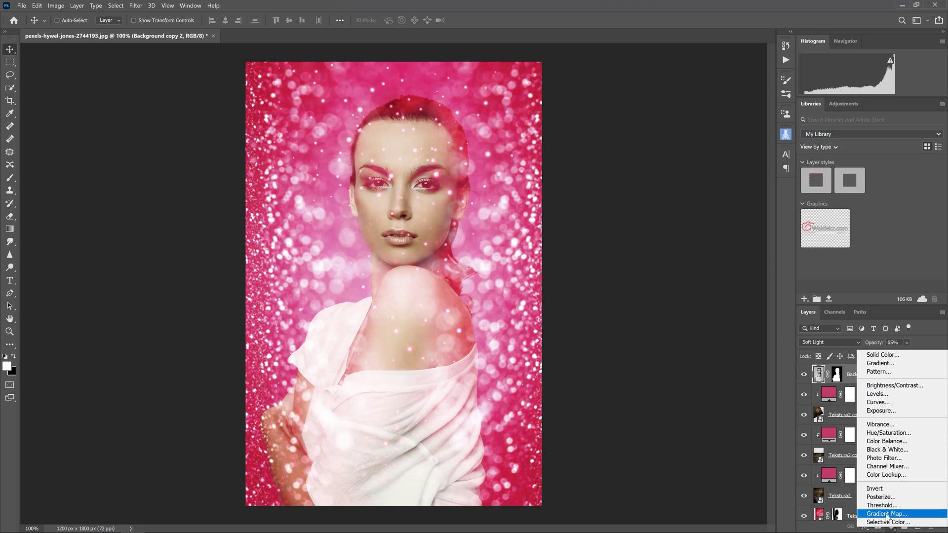
click(887, 514)
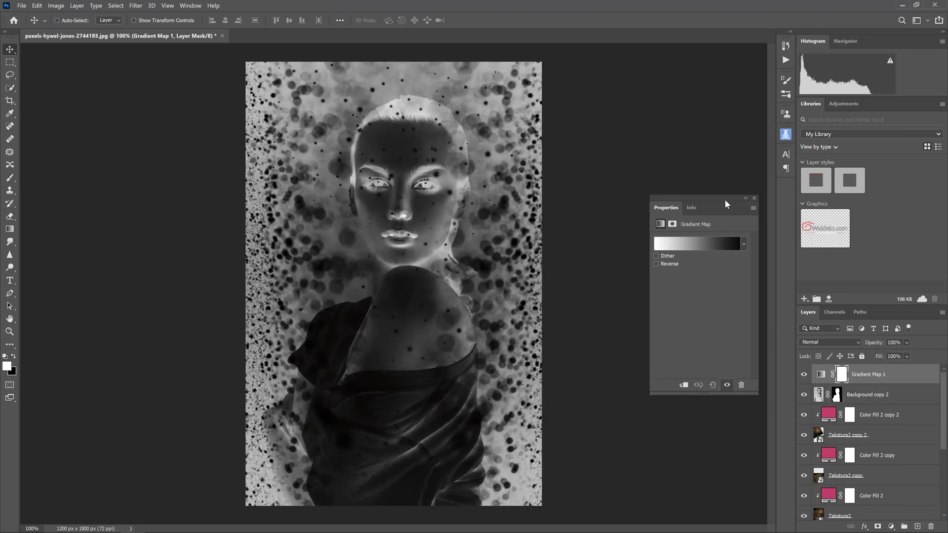
drag(724, 199, 715, 135)
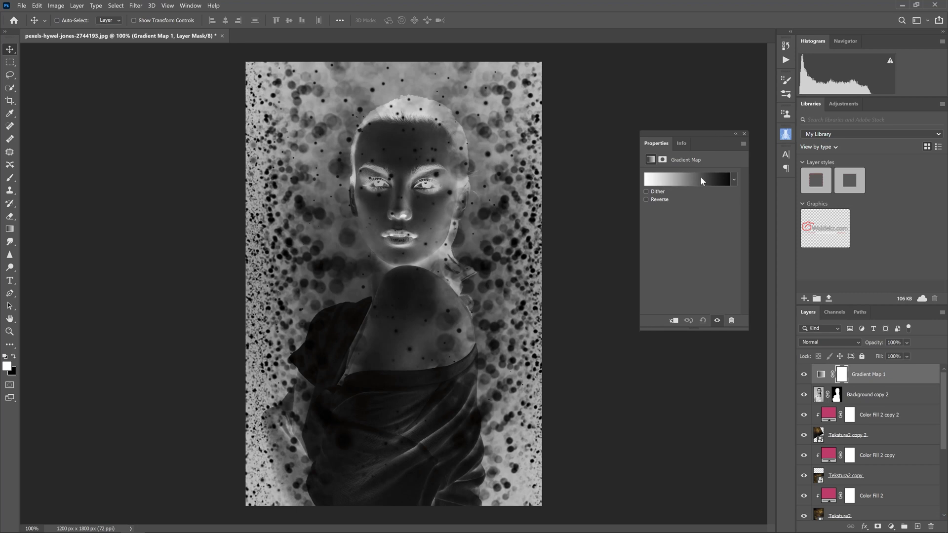
Browse the gradient presets and apply Orange_05 to the gradient map
click(684, 181)
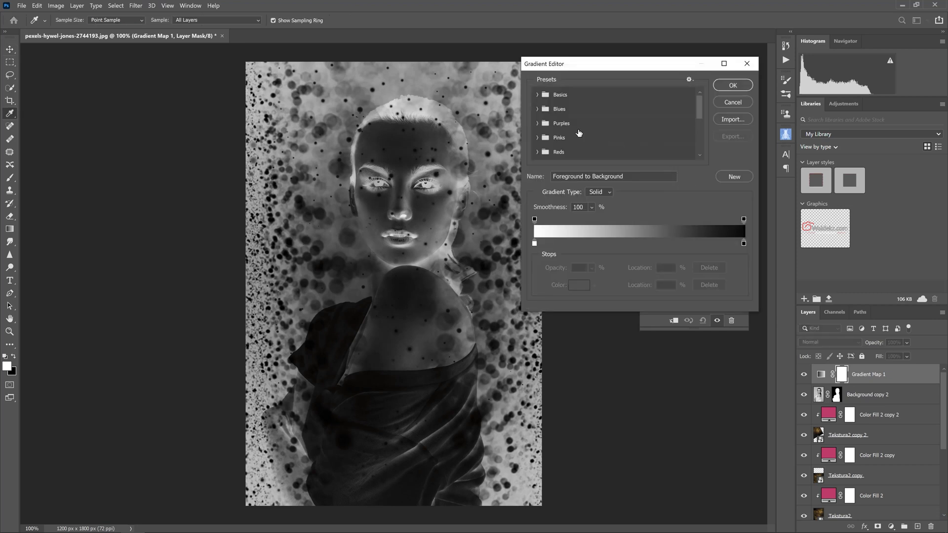
click(537, 124)
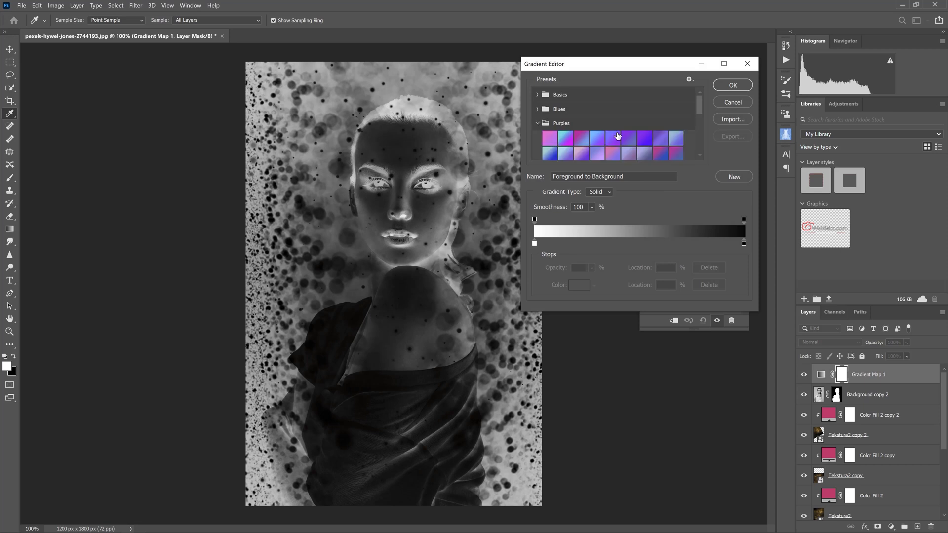
scroll(617, 135, down, 2)
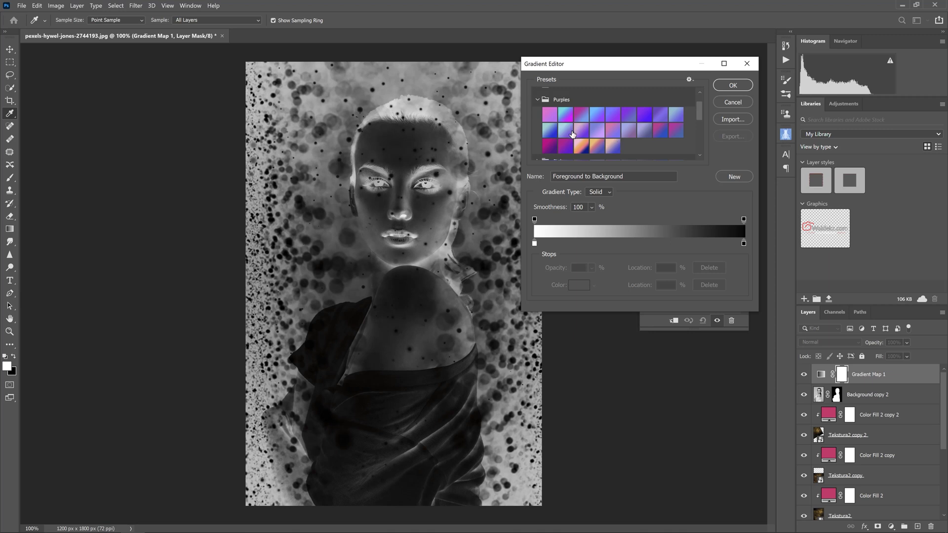
scroll(572, 136, up, 1)
scroll(573, 138, up, 1)
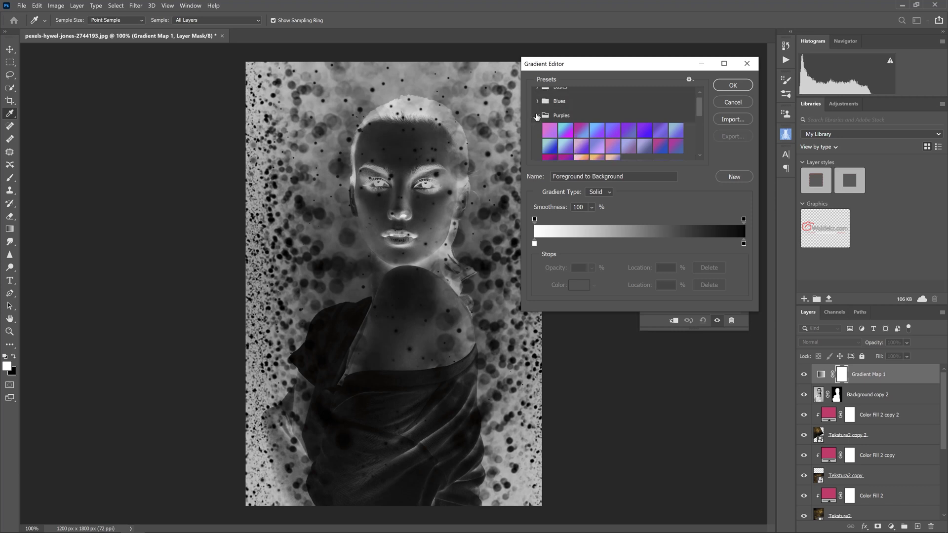
click(538, 115)
click(536, 130)
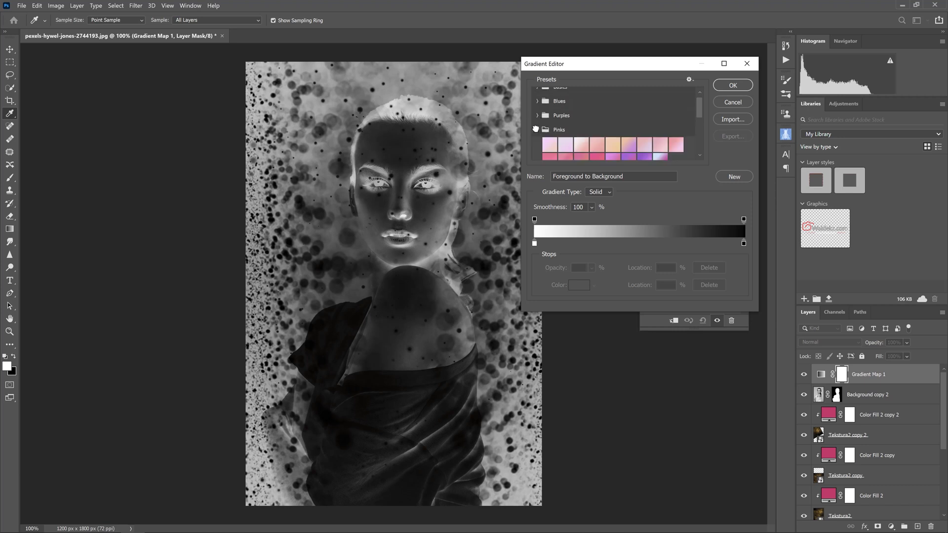
click(537, 158)
scroll(575, 143, down, 1)
scroll(577, 143, down, 2)
scroll(577, 143, down, 1)
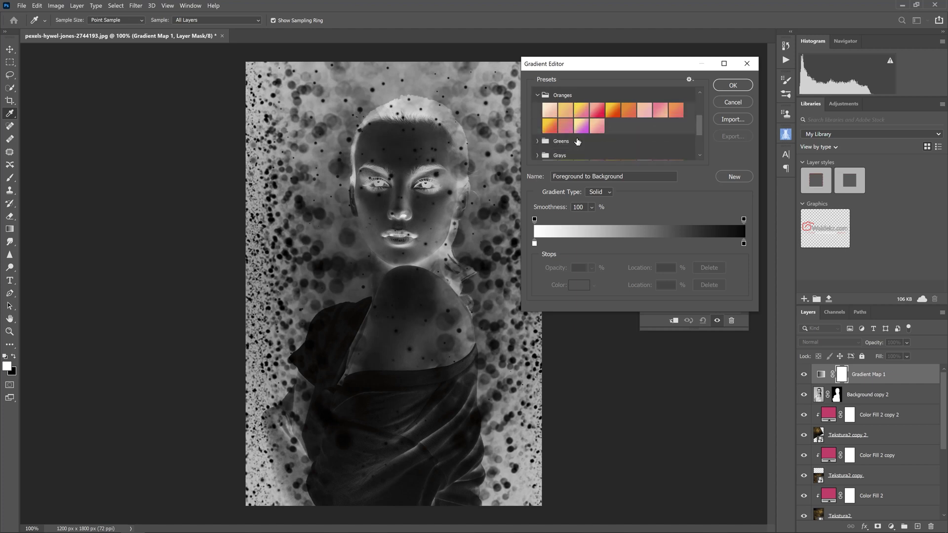
click(613, 110)
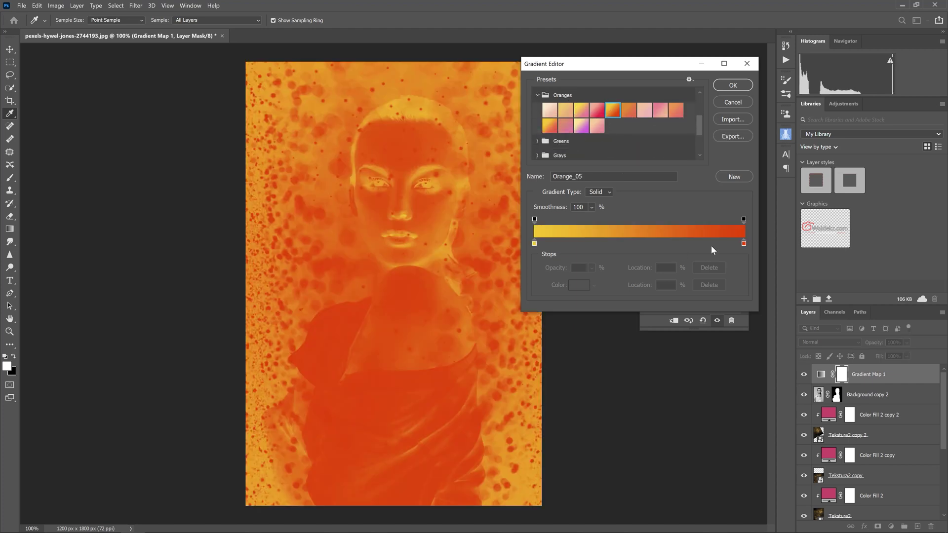
Recolour the gradient's left stop to purple #9134bc and accept the purple-to-red gradient
click(534, 243)
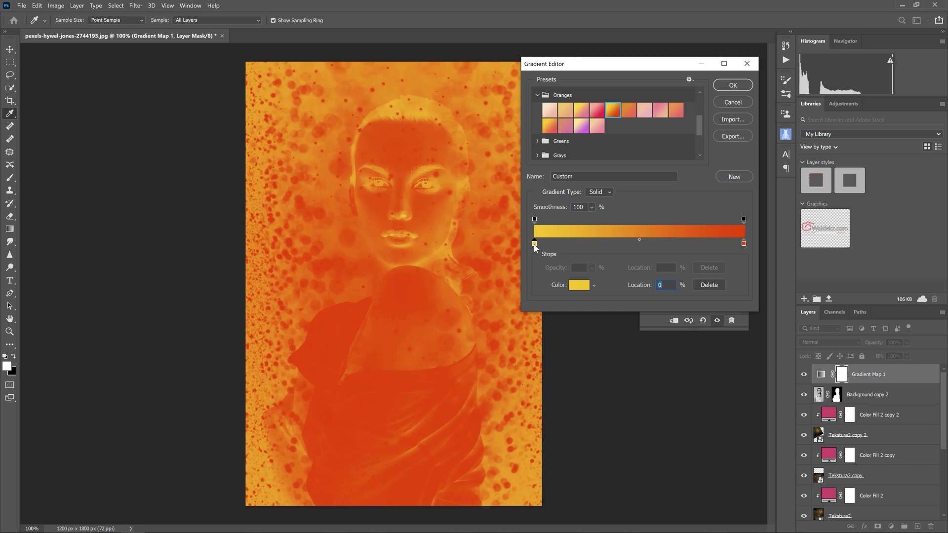
click(577, 286)
drag(680, 316, 663, 236)
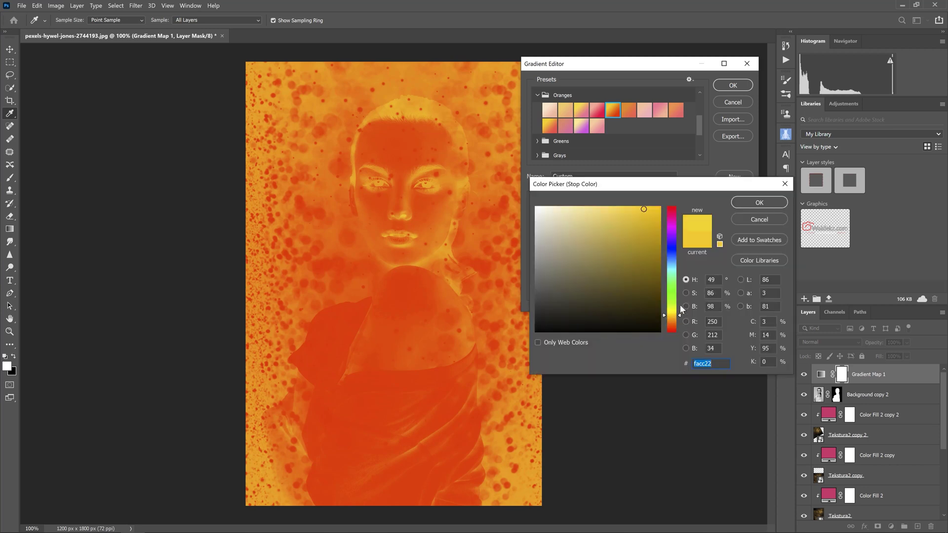
click(627, 239)
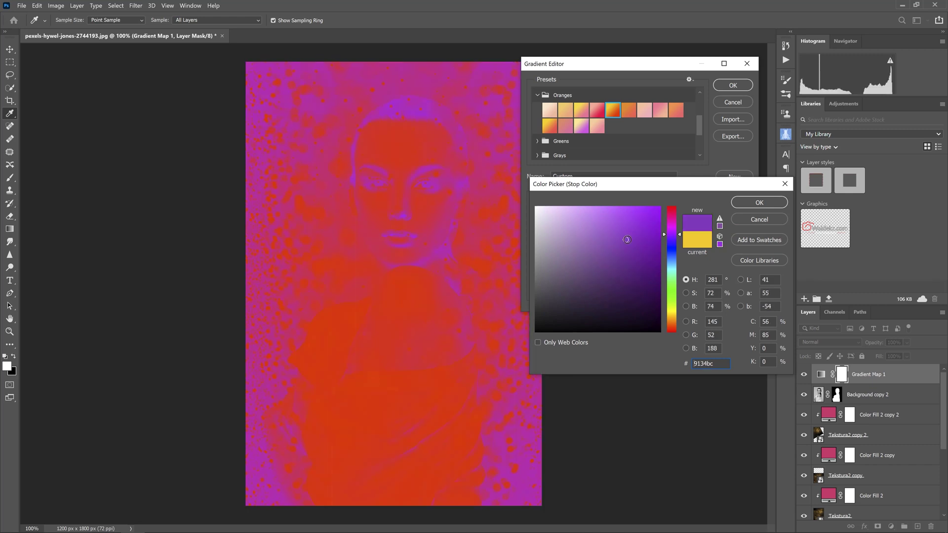
click(760, 203)
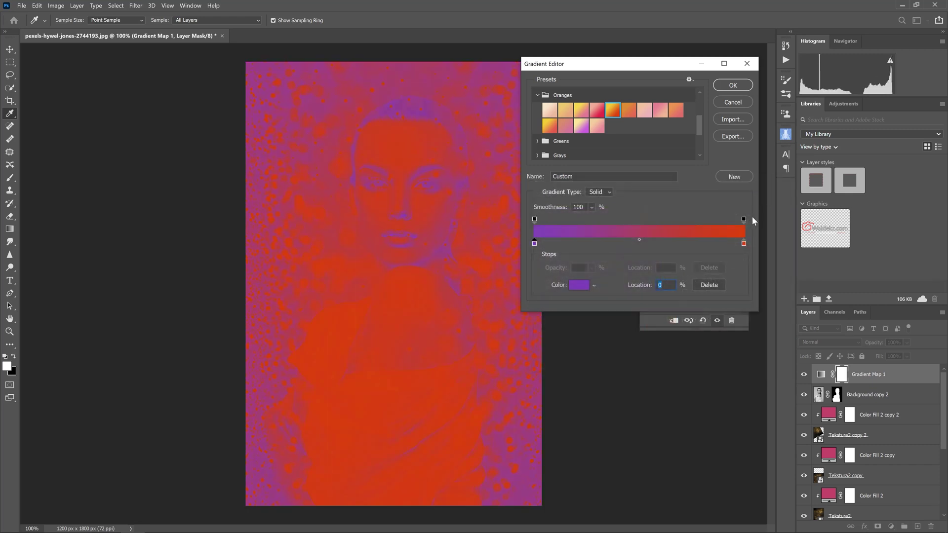
click(726, 85)
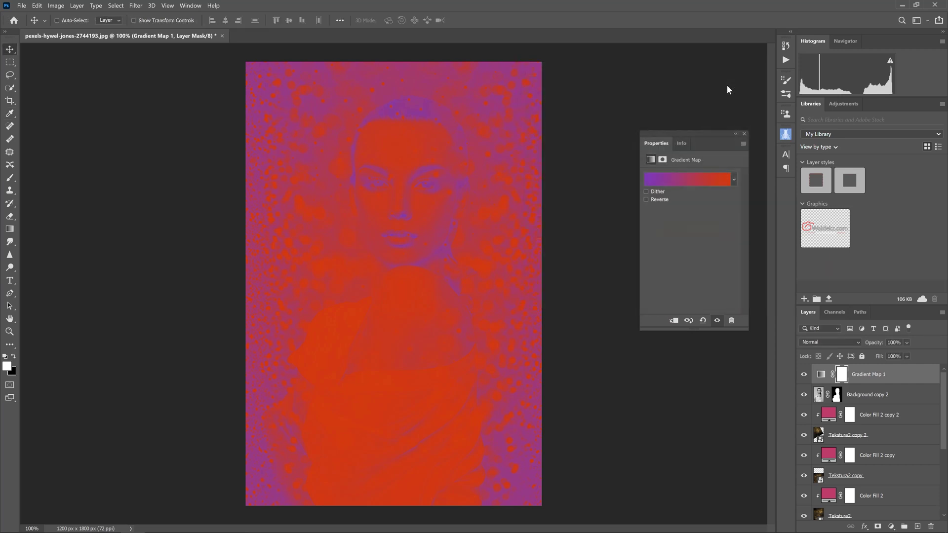
click(743, 134)
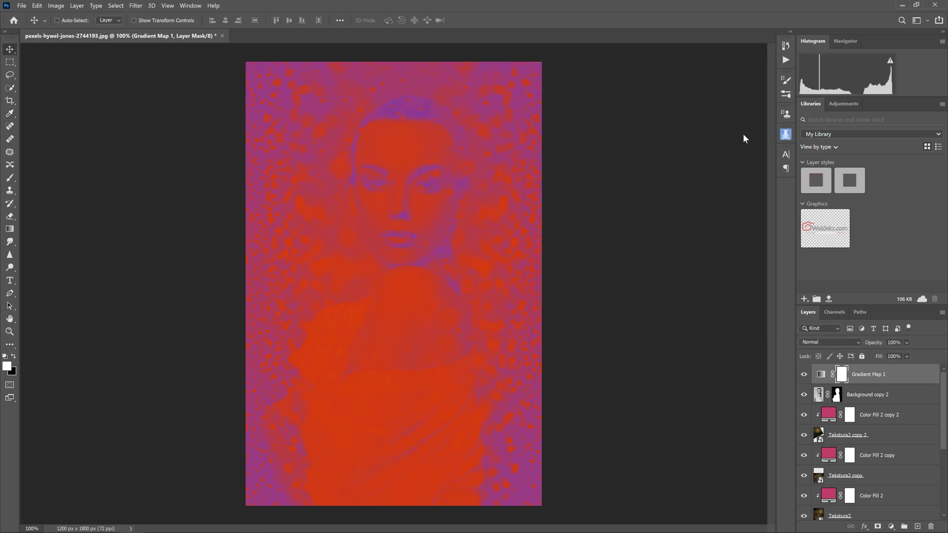
Set Gradient Map 1 to Soft Light, then duplicate it as Gradient Map 2 at 70% opacity
click(833, 343)
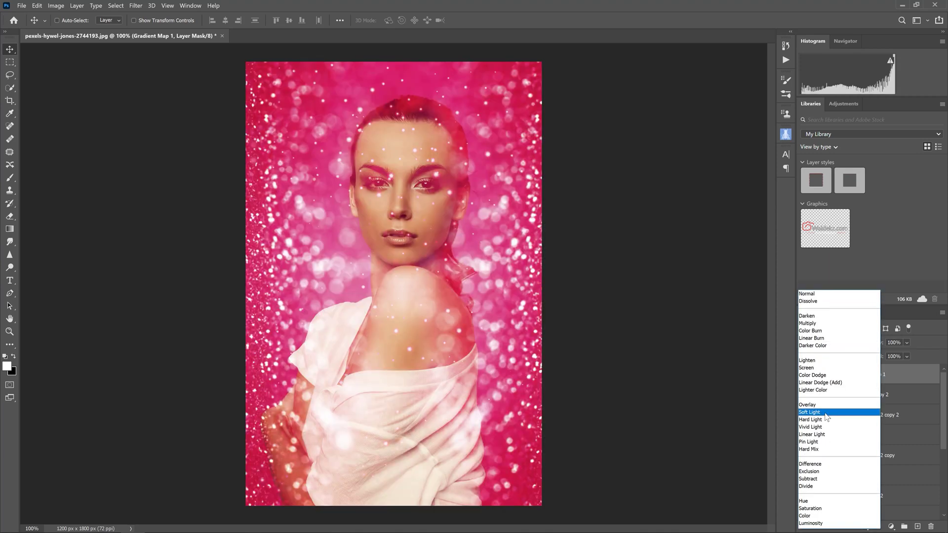
click(827, 416)
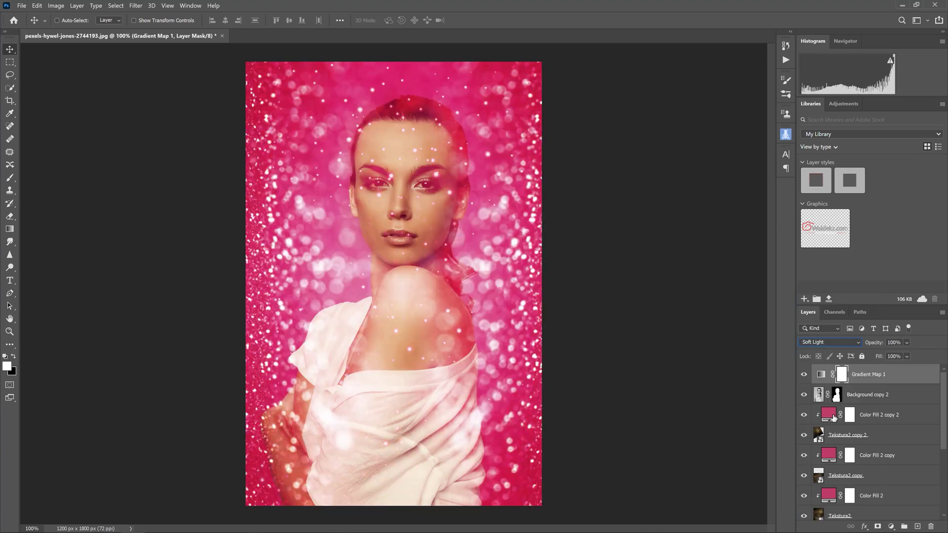
click(804, 374)
click(804, 375)
key(ctrl+j)
key(7)
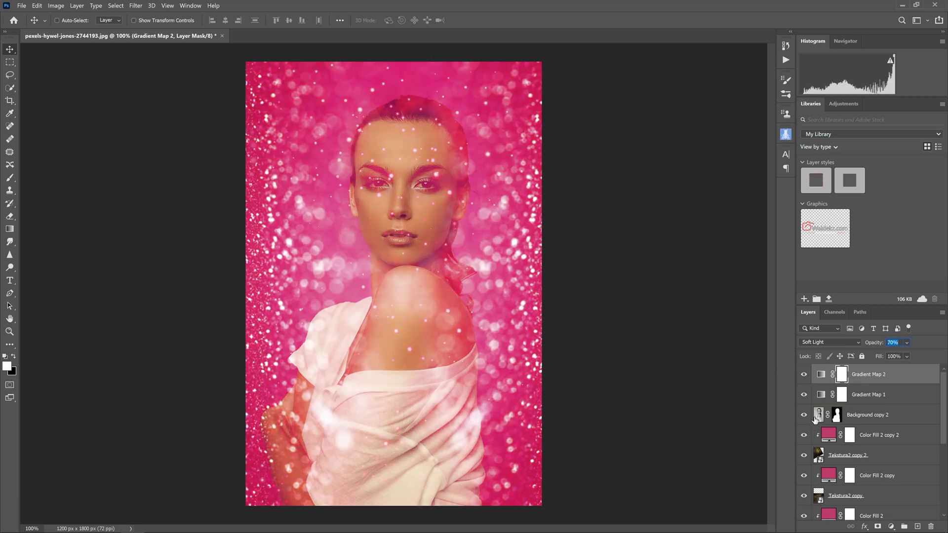